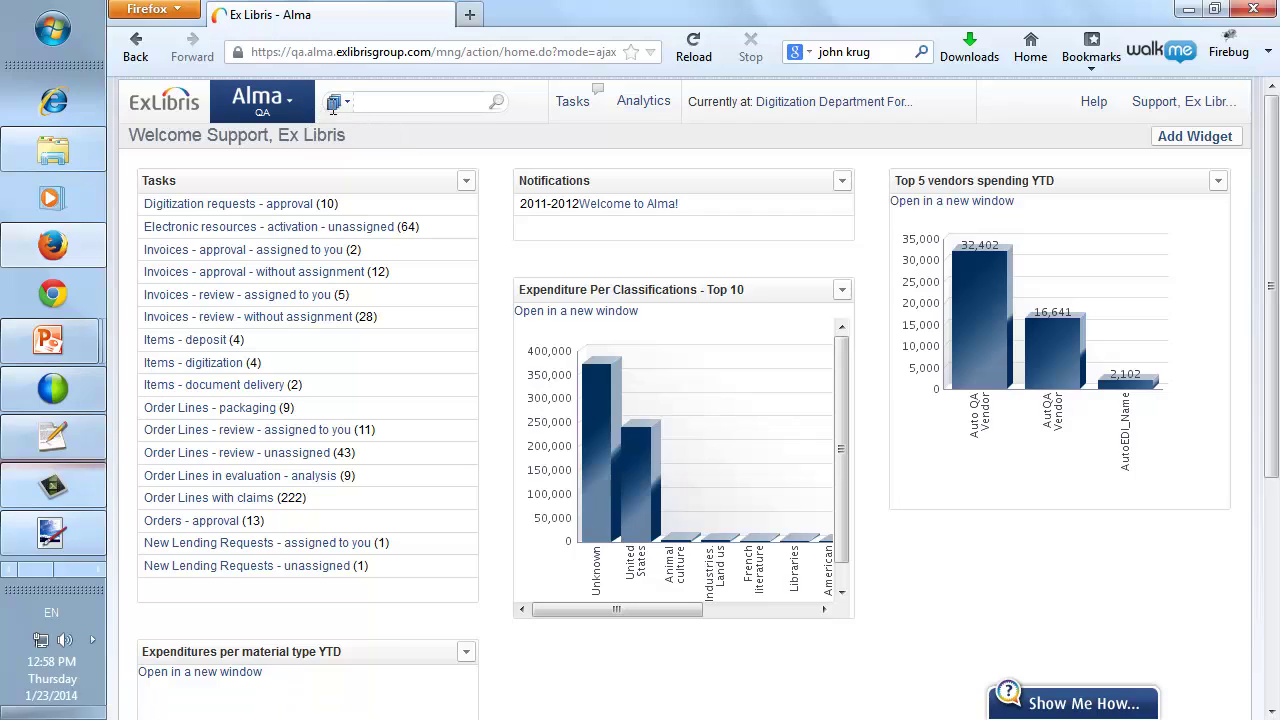
Search for 'world war ii' and open the item list of The United States and World War II
left_click(388, 105)
type("world war ii")
key("Return")
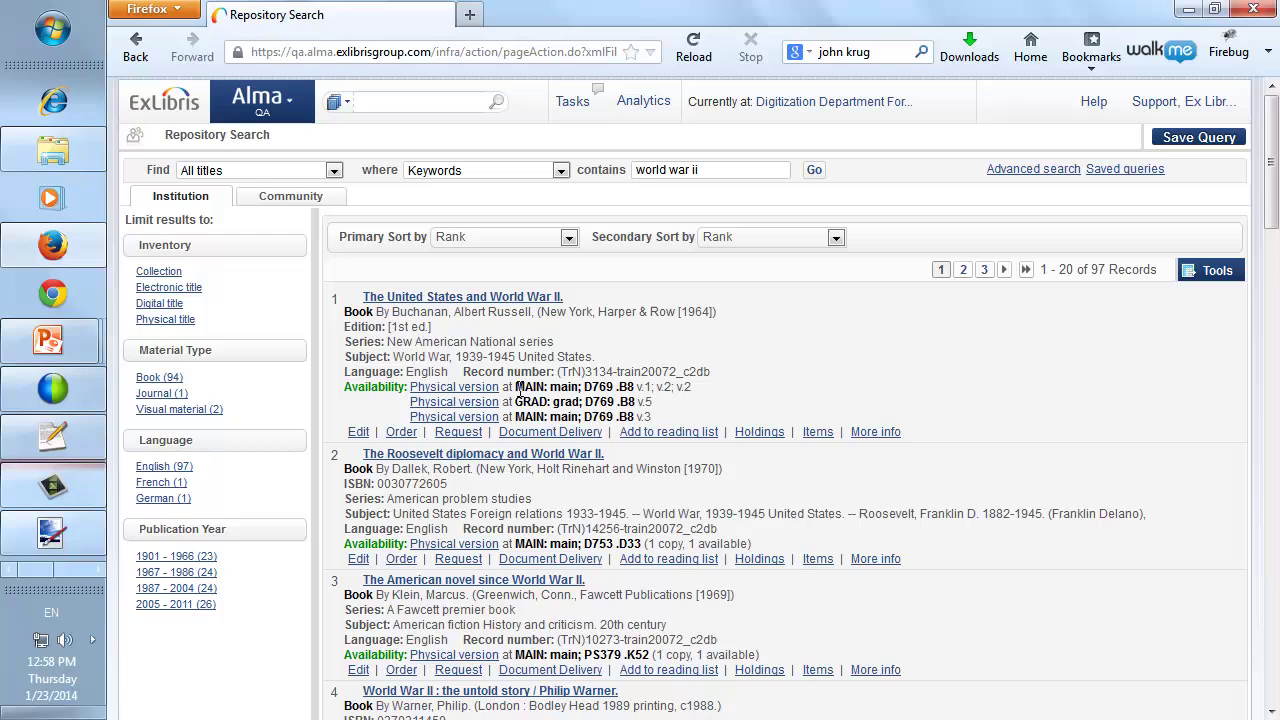
left_click(820, 432)
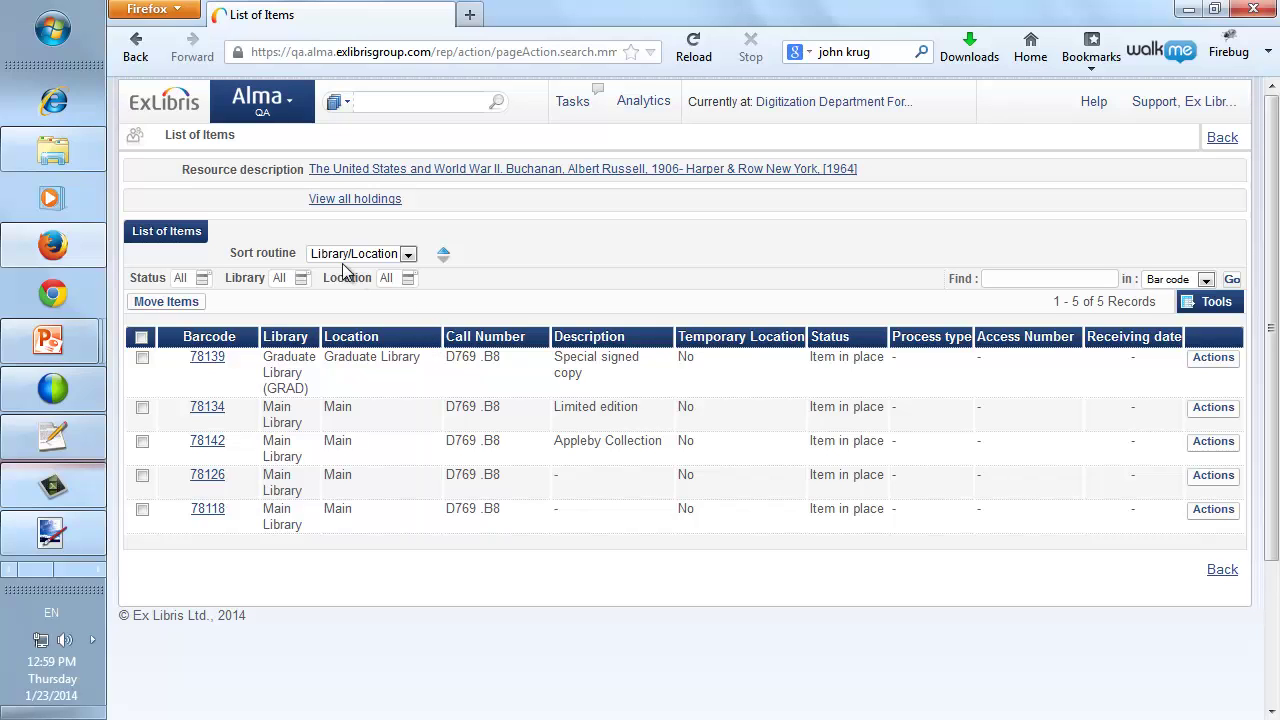
Sort the five items by Description in reverse order, putting Appleby Collection first
left_click(408, 254)
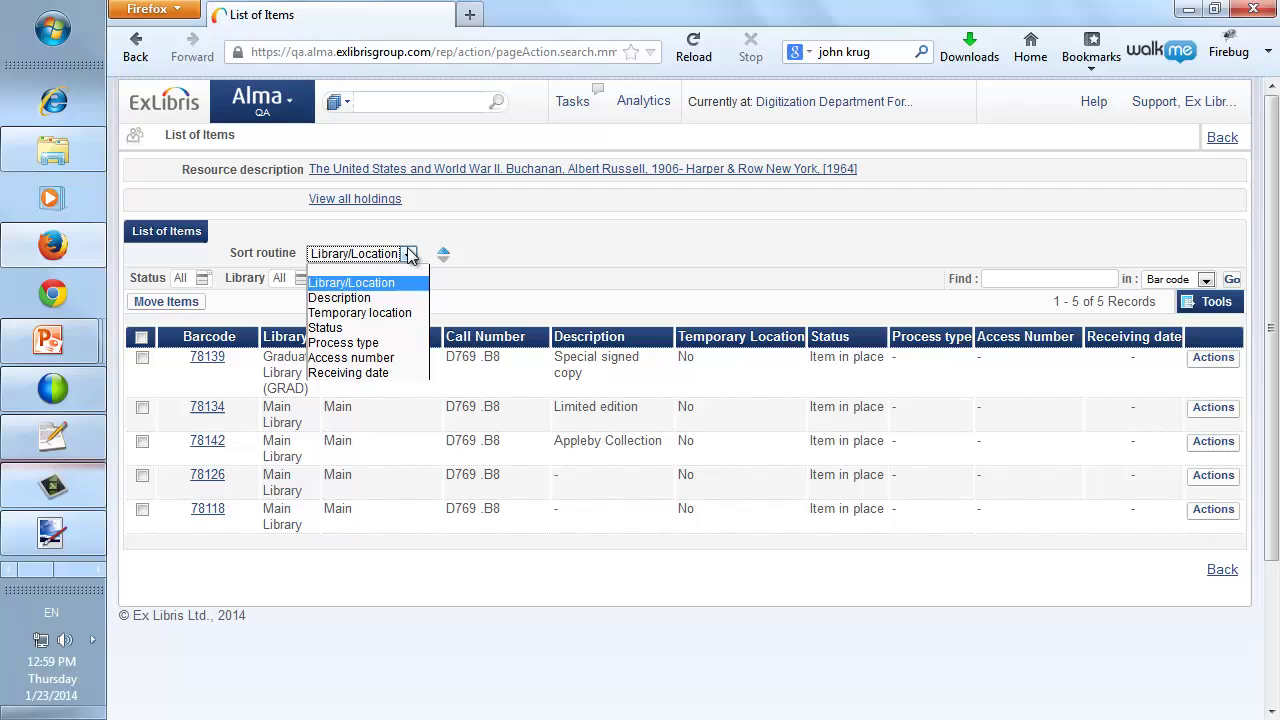
left_click(352, 284)
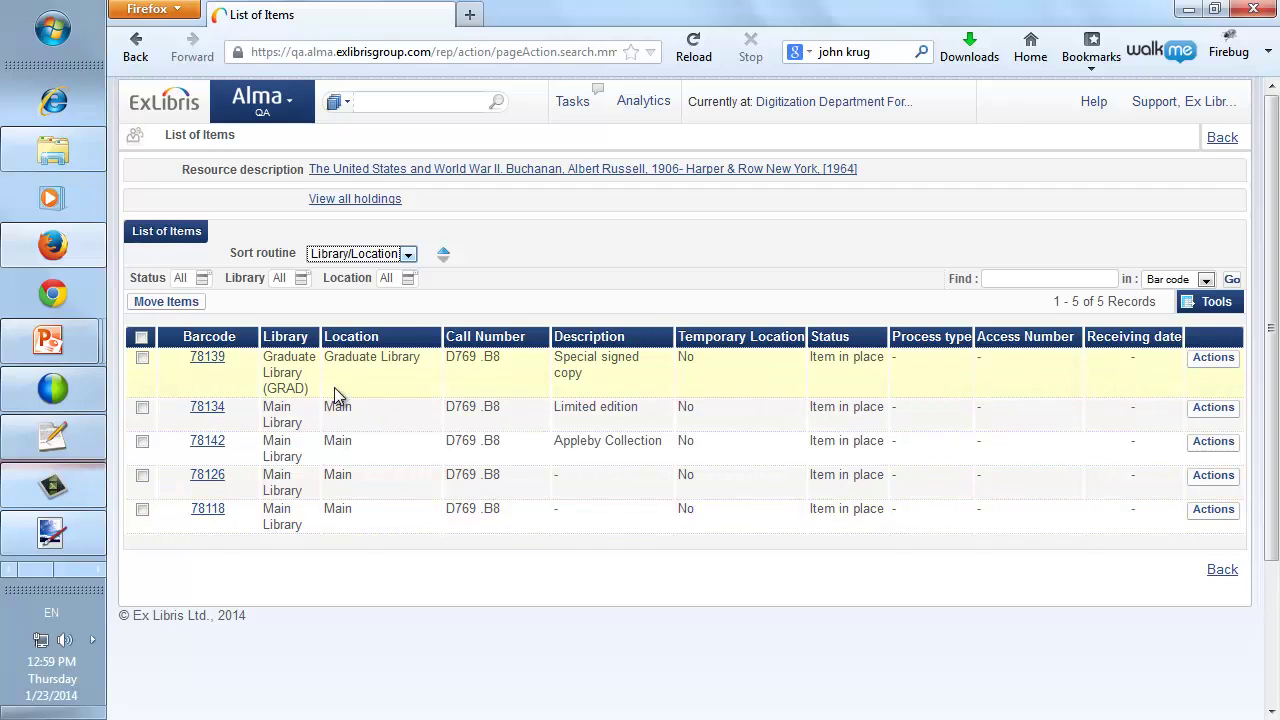
left_click(444, 255)
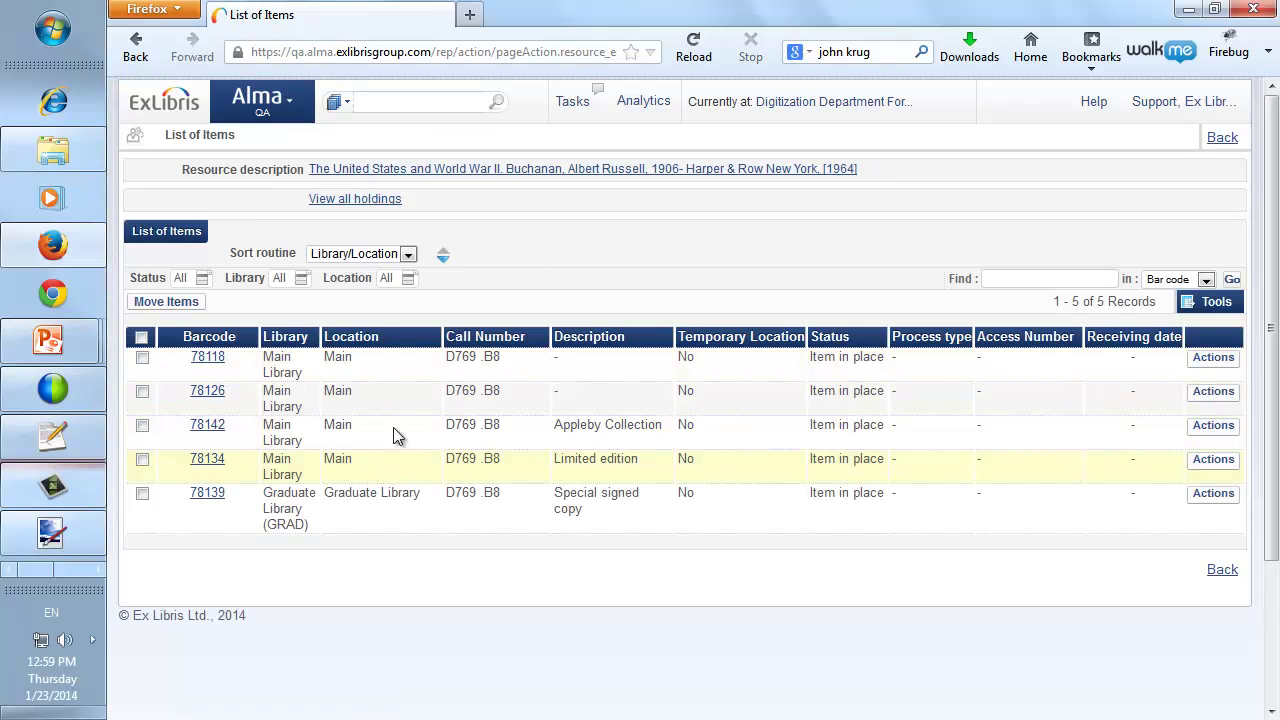
left_click(412, 258)
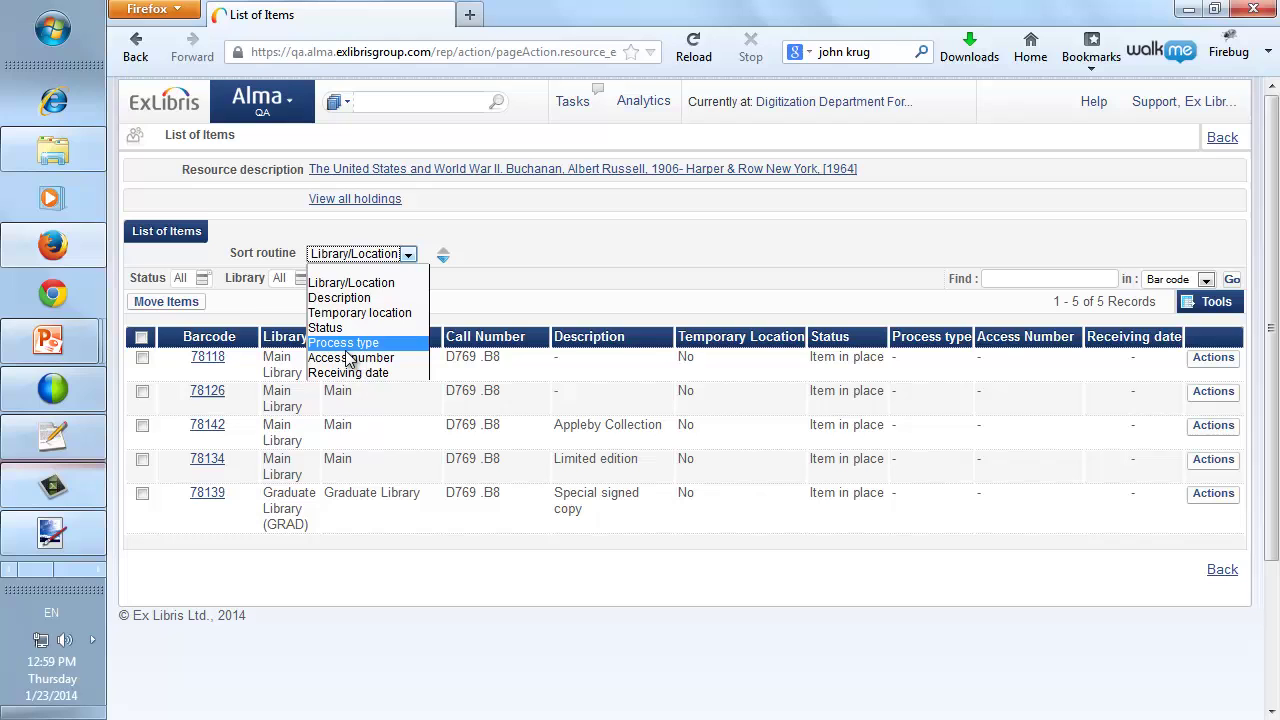
left_click(343, 299)
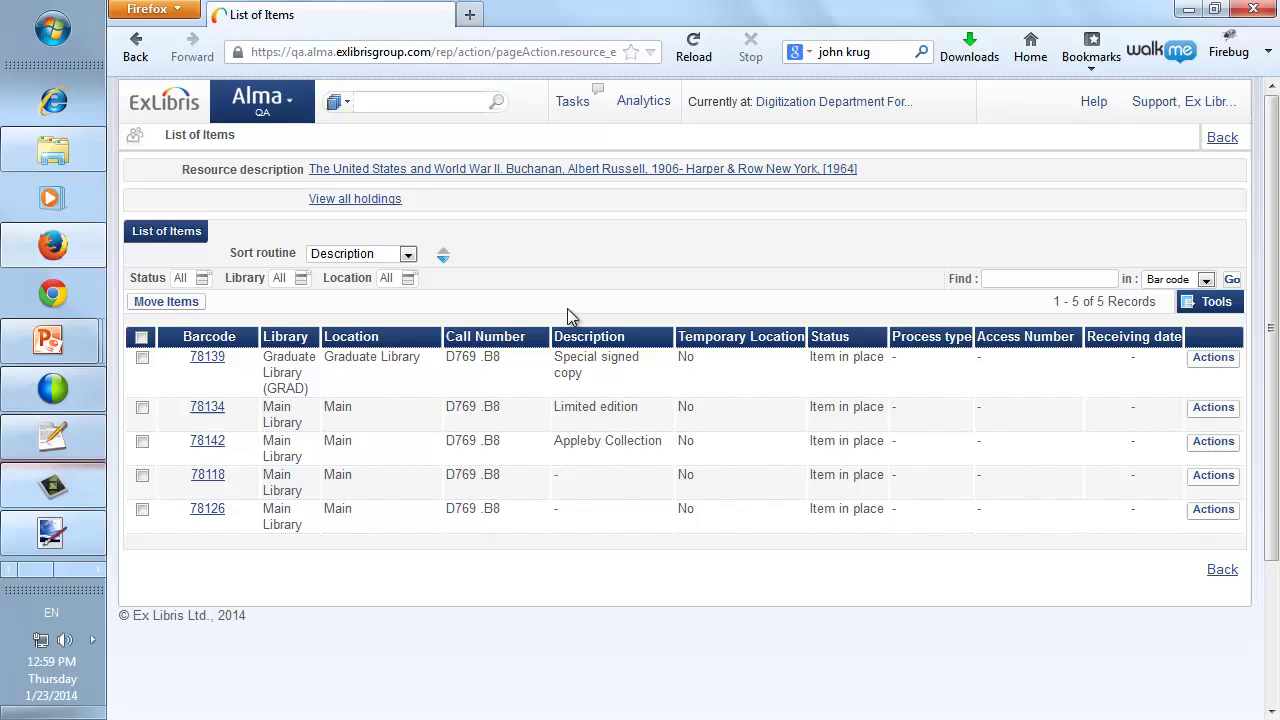
left_click(444, 258)
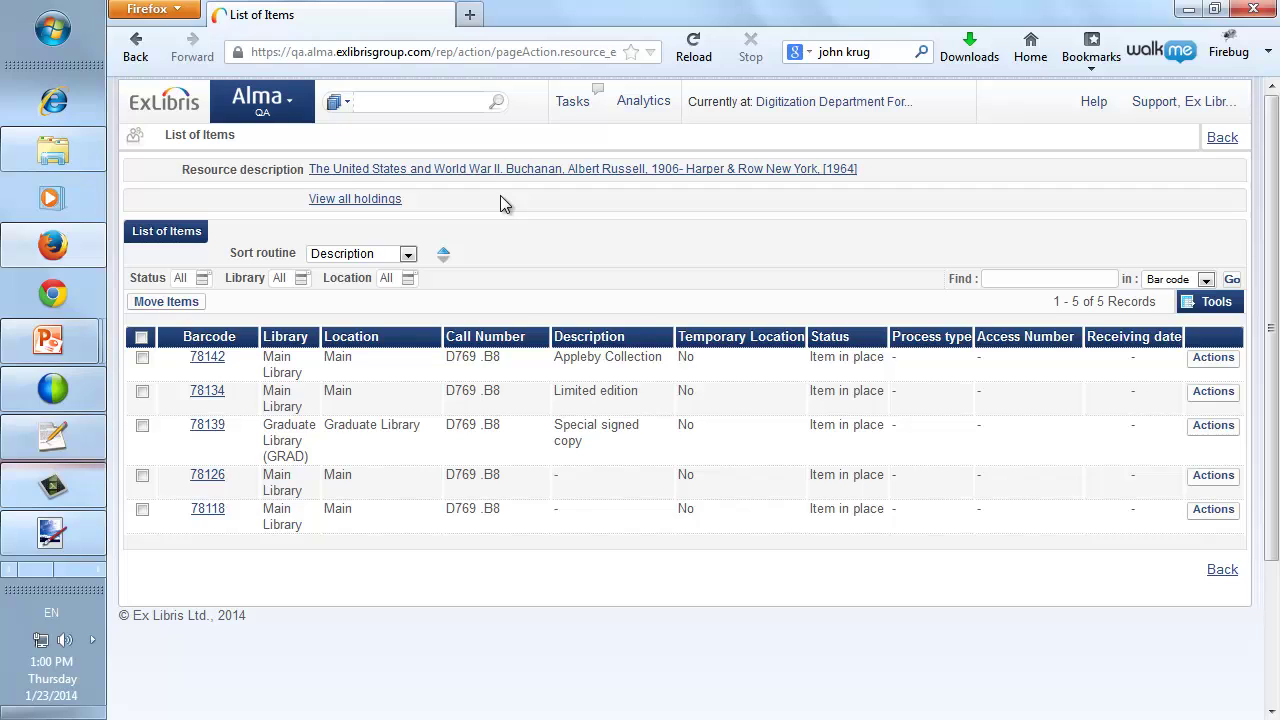
Switch the current location to Main Library - Receiving Department and go to Receive New Material
left_click(823, 106)
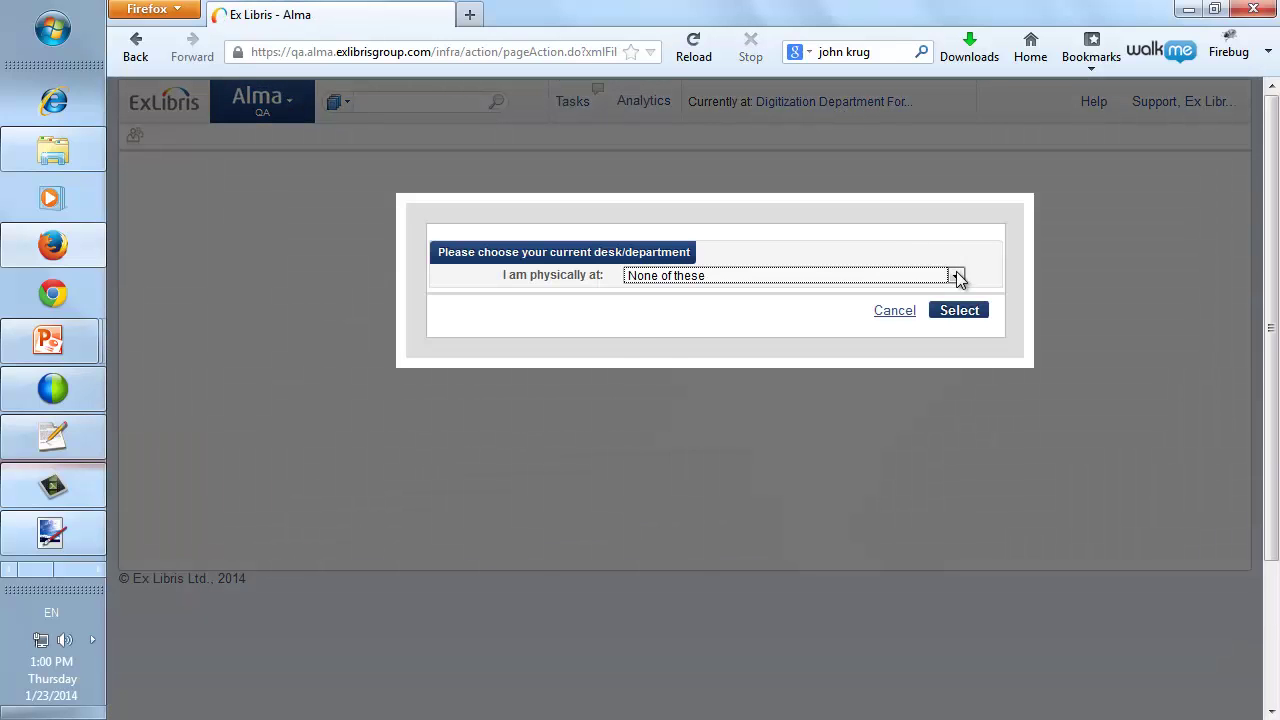
left_click(956, 275)
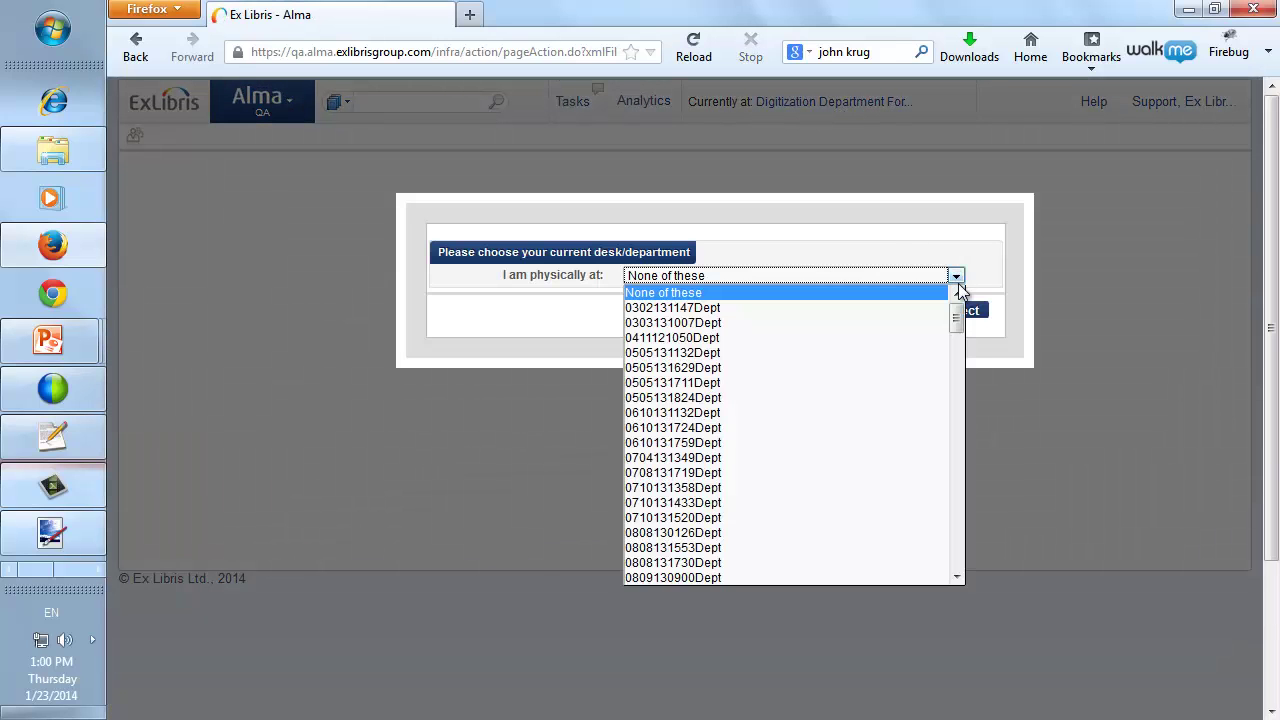
left_click_drag(957, 320, 957, 565)
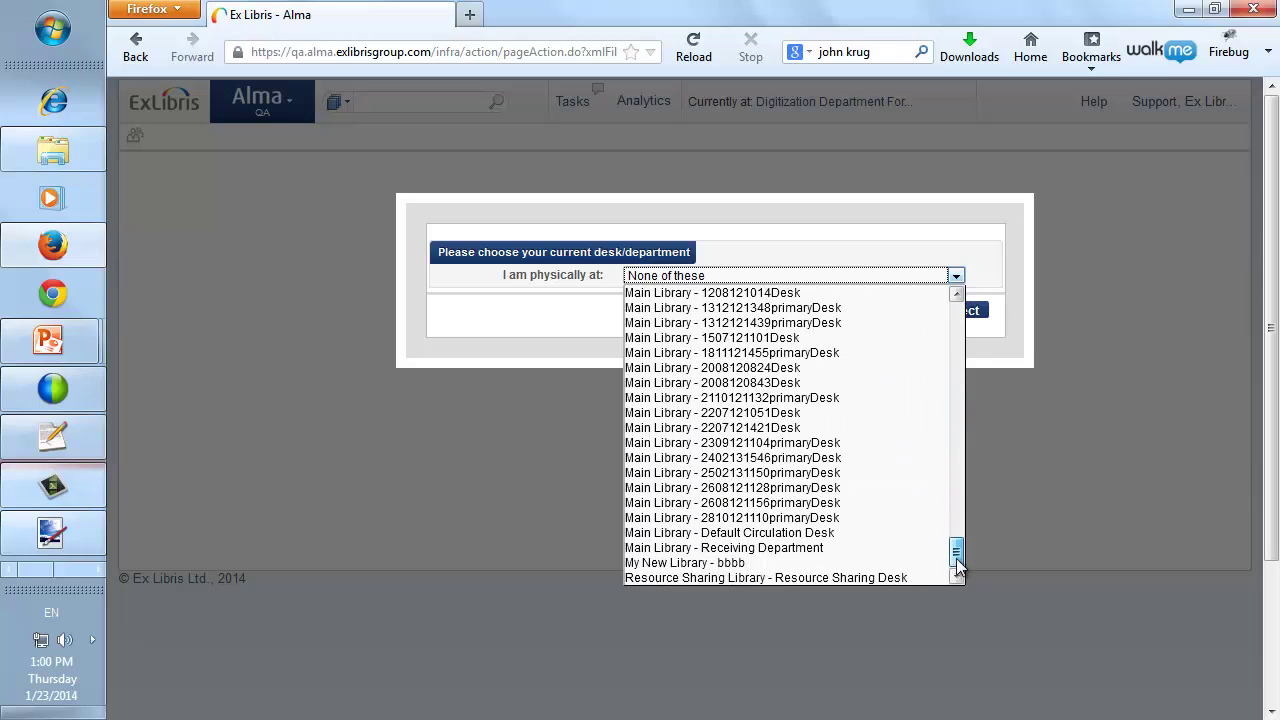
left_click(892, 547)
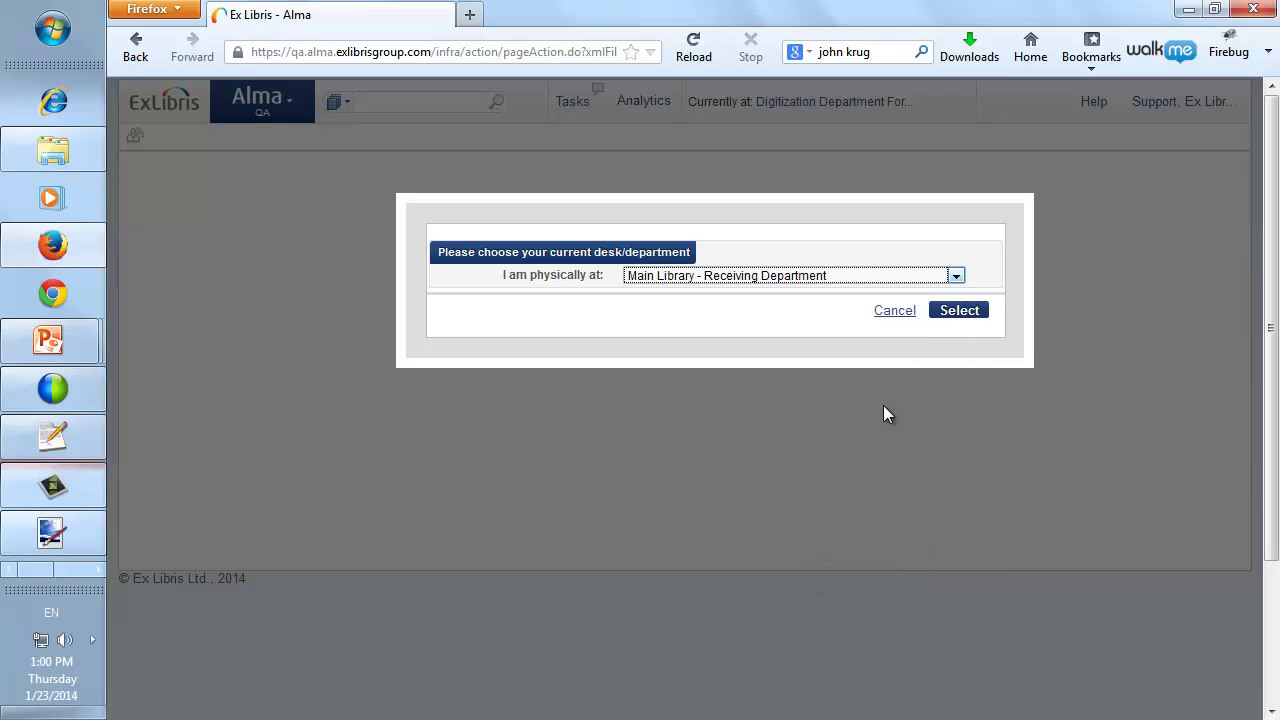
left_click(950, 311)
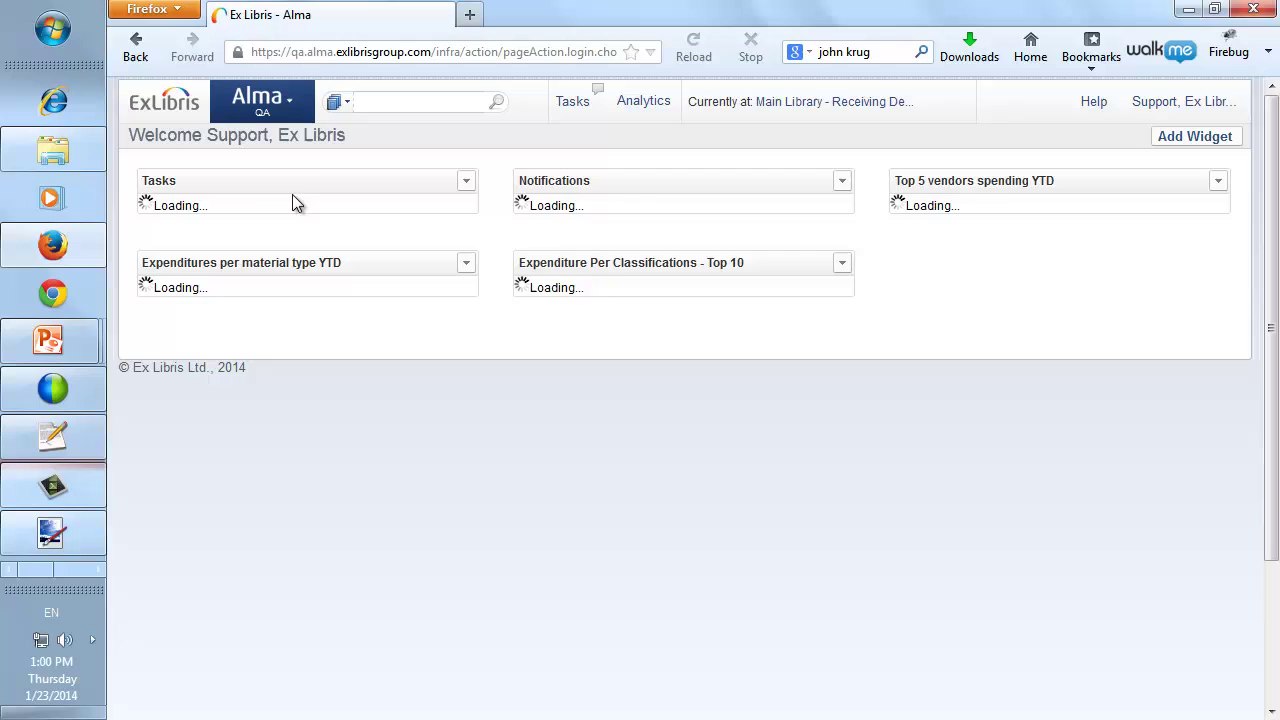
left_click(296, 108)
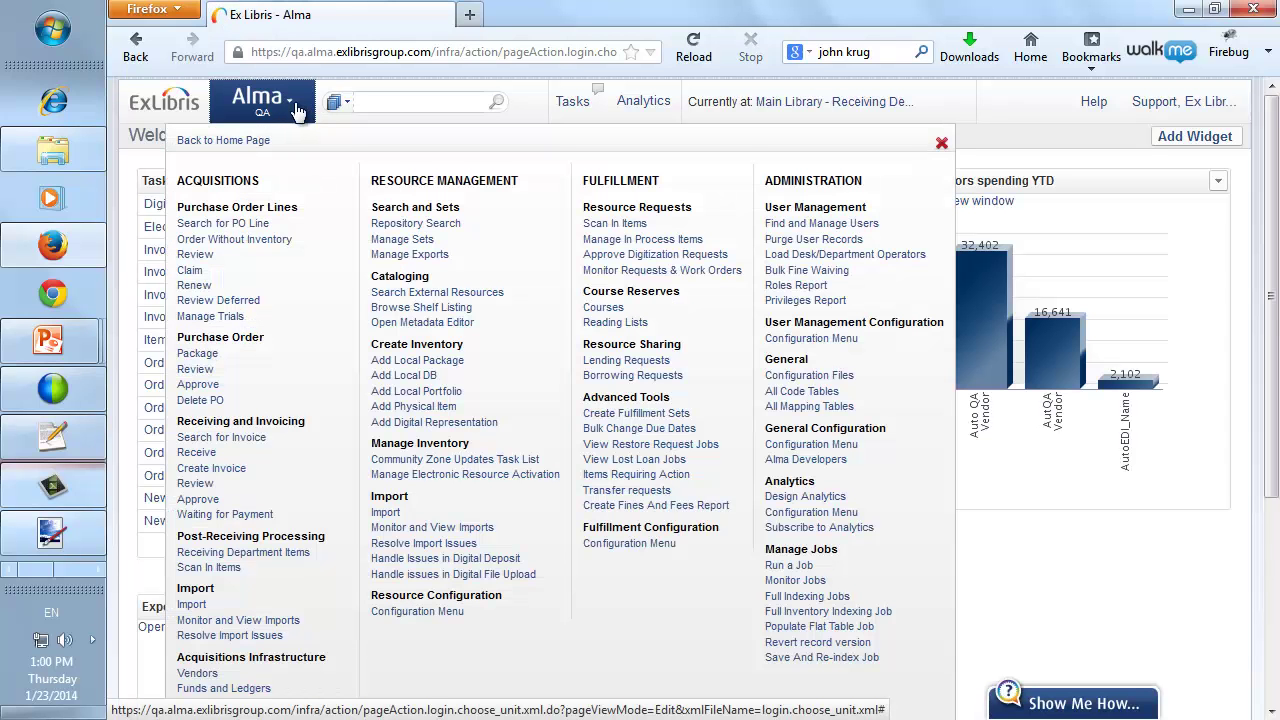
left_click(275, 445)
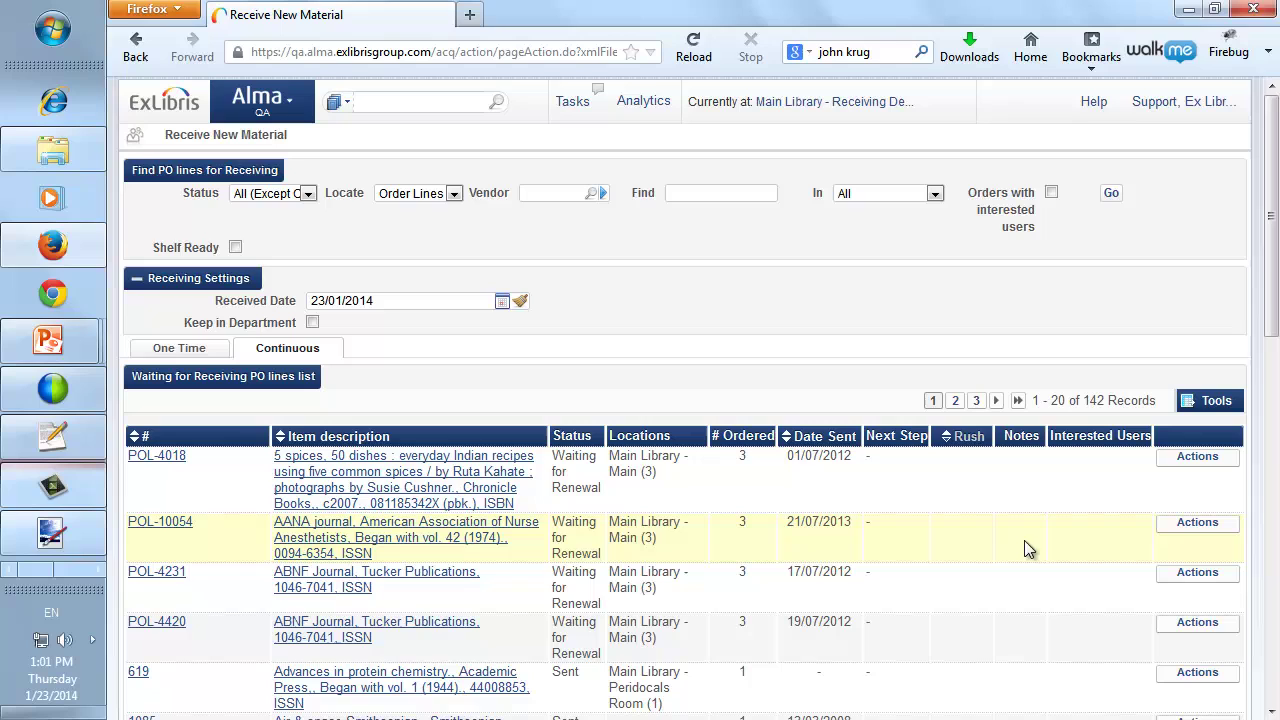
Open Manage Items for the '5 spices, 50 dishes' PO line and review its sort routine choices
left_click(1207, 463)
left_click(1205, 480)
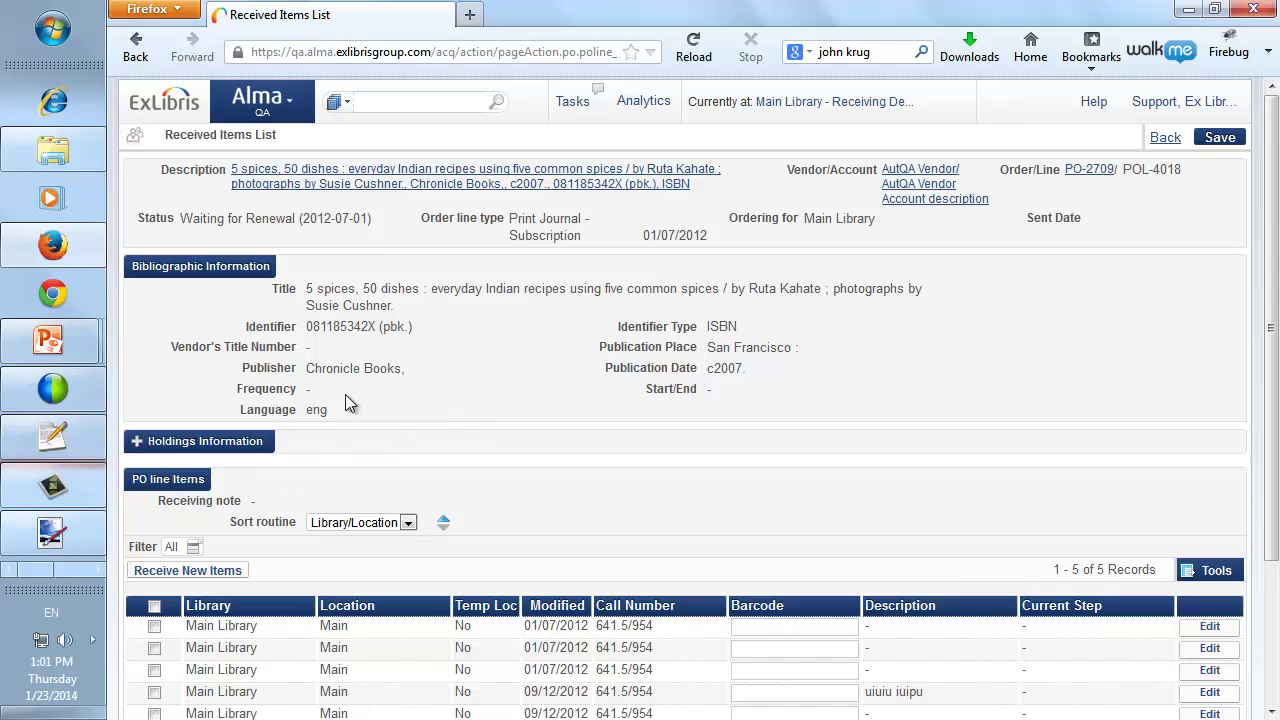
scroll(380, 412, "down", 3)
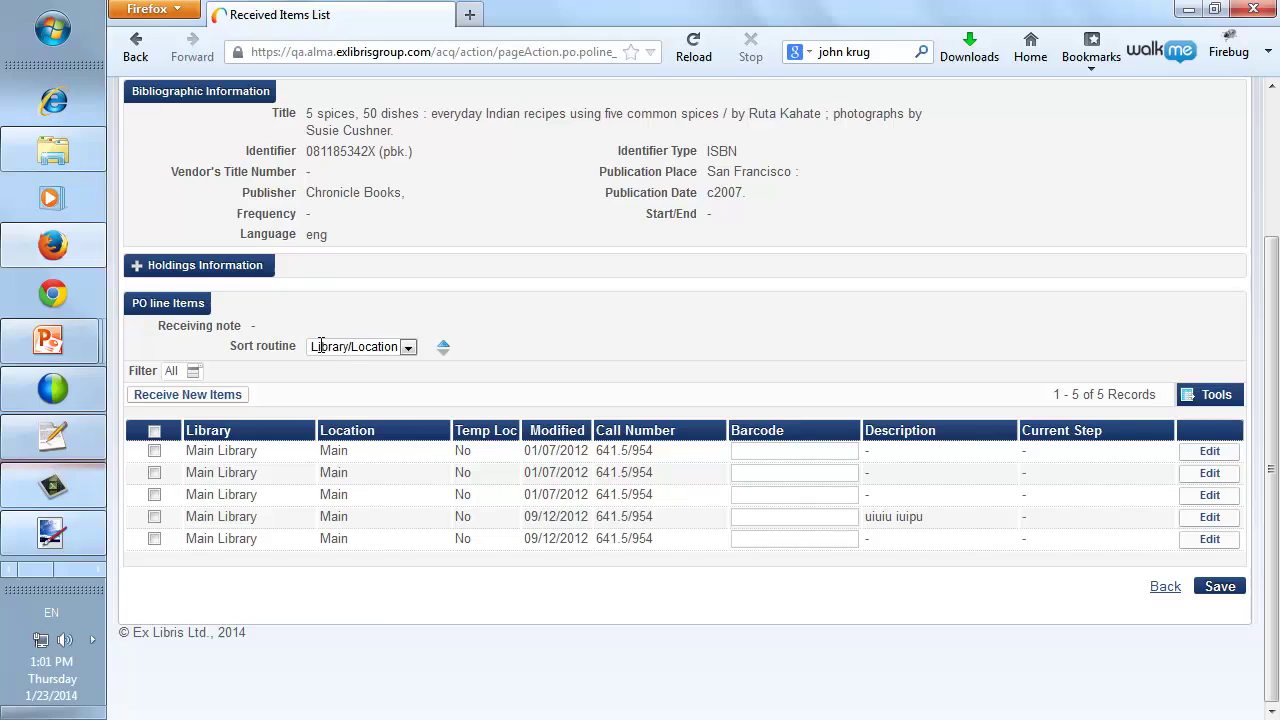
left_click(409, 347)
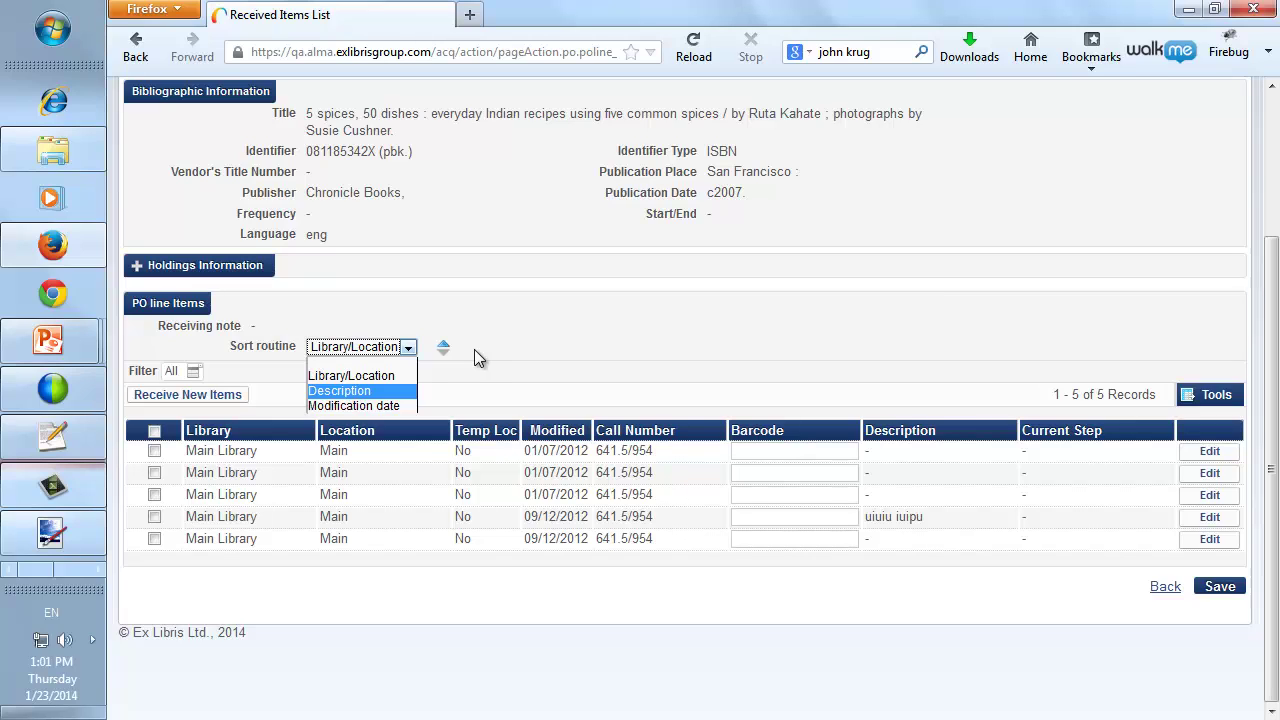
key("Return")
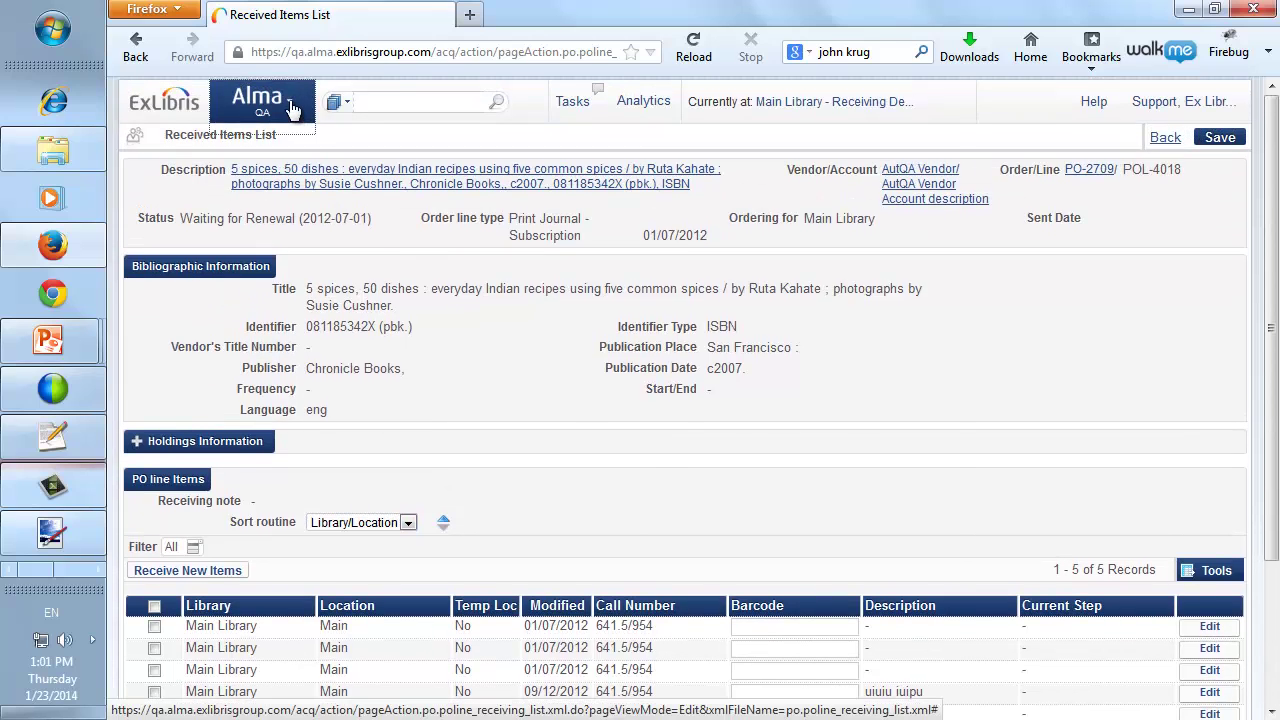
Go to the Physical Items Sort Routines list under Resource Configuration
left_click(291, 106)
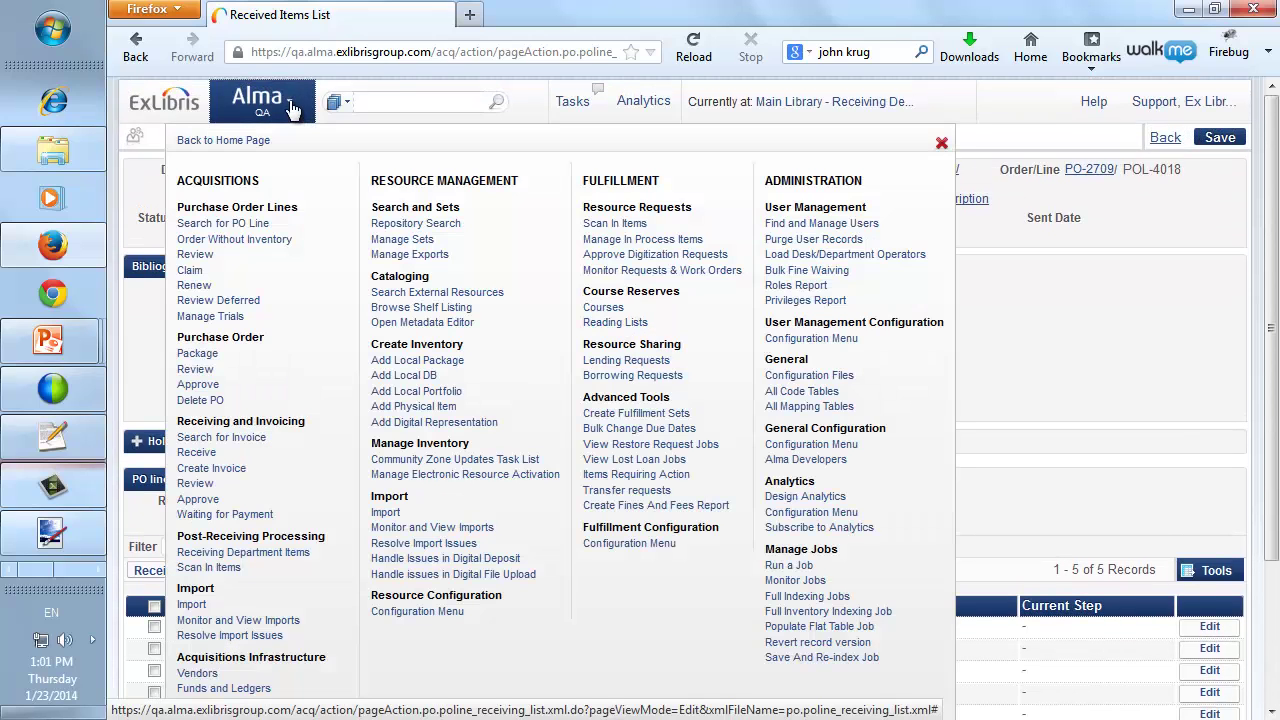
left_click(440, 611)
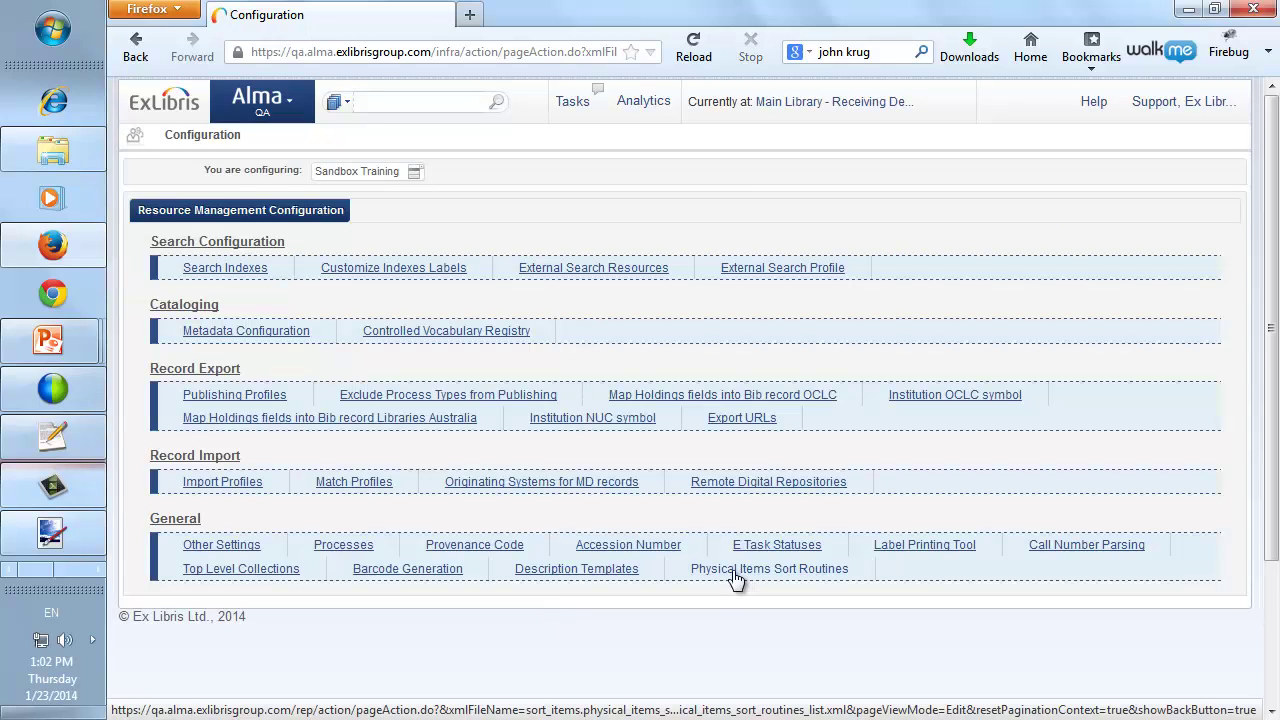
left_click(762, 578)
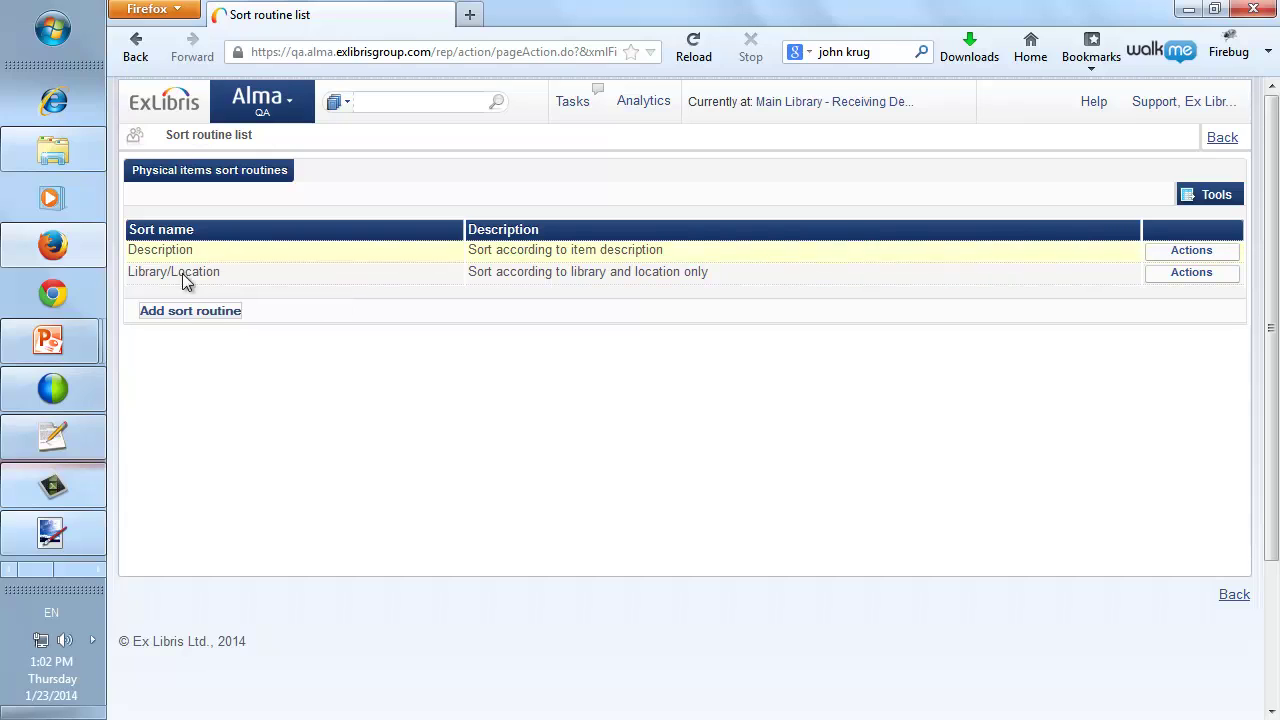
Add a new sort routine named Serial Order
left_click(172, 312)
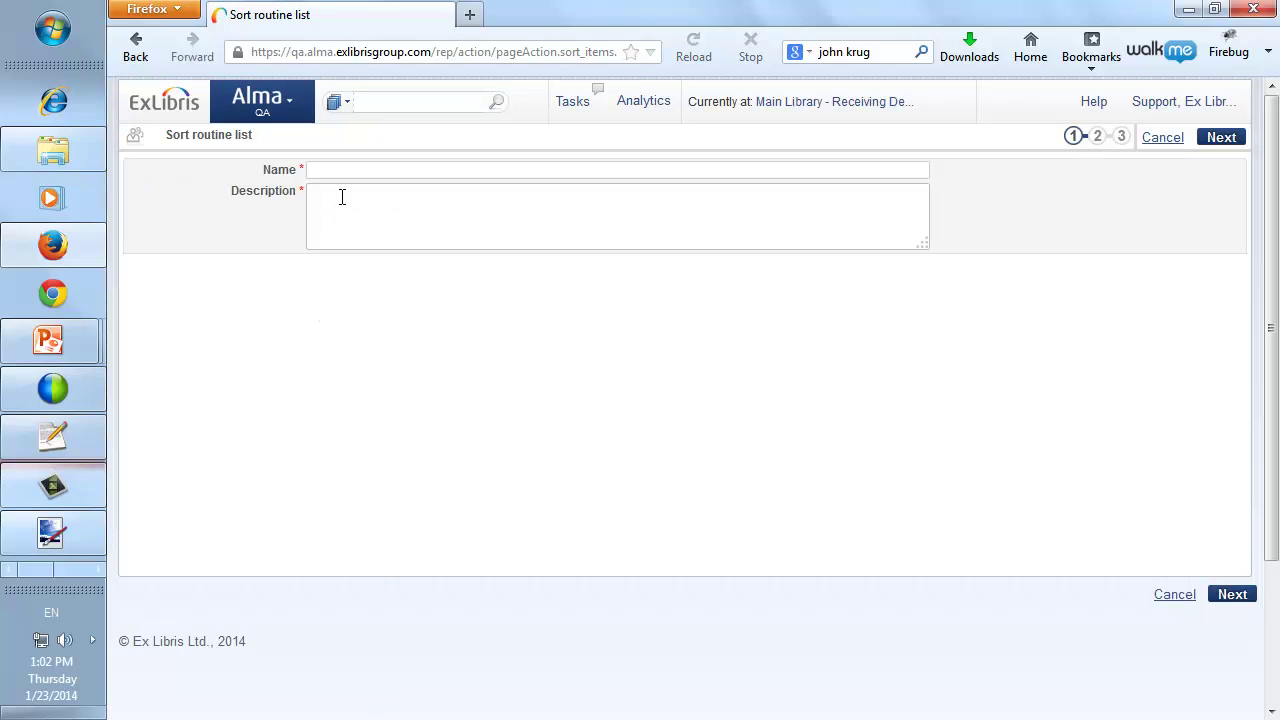
left_click(397, 171)
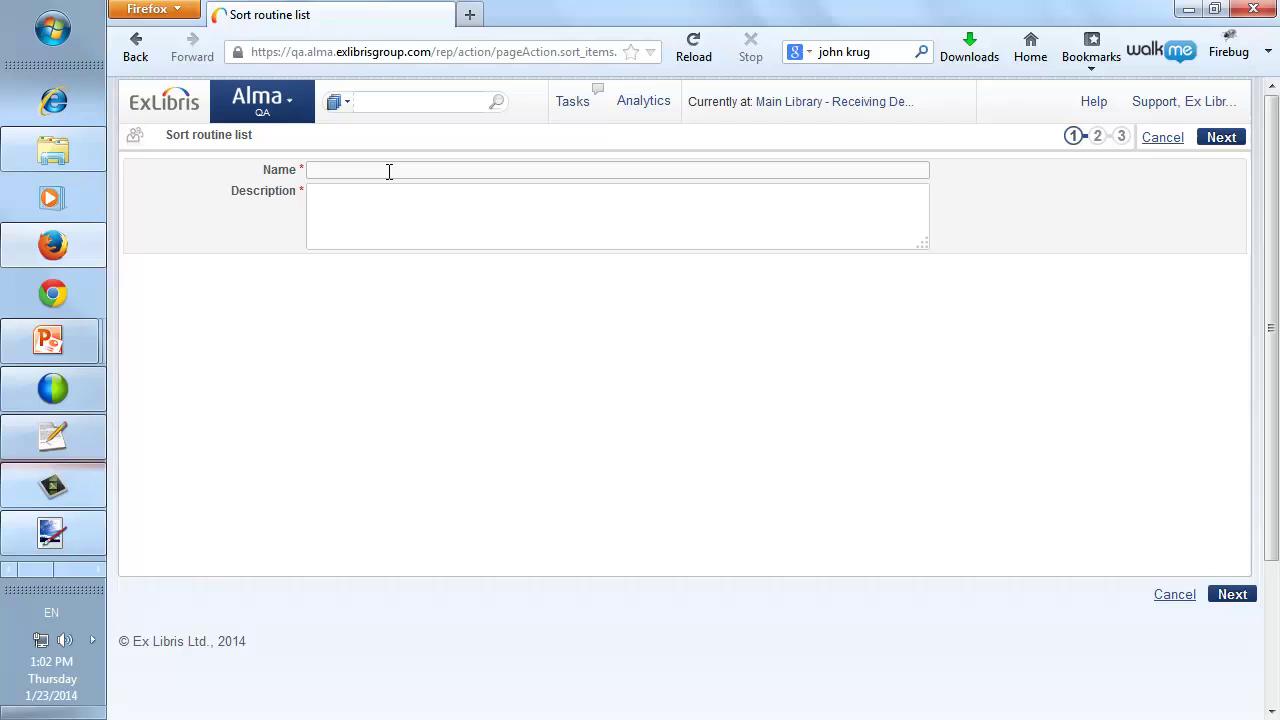
type("Serial Order")
Give it the description 'Volume -> Issue -> Part' and continue to sort fields
left_click(387, 199)
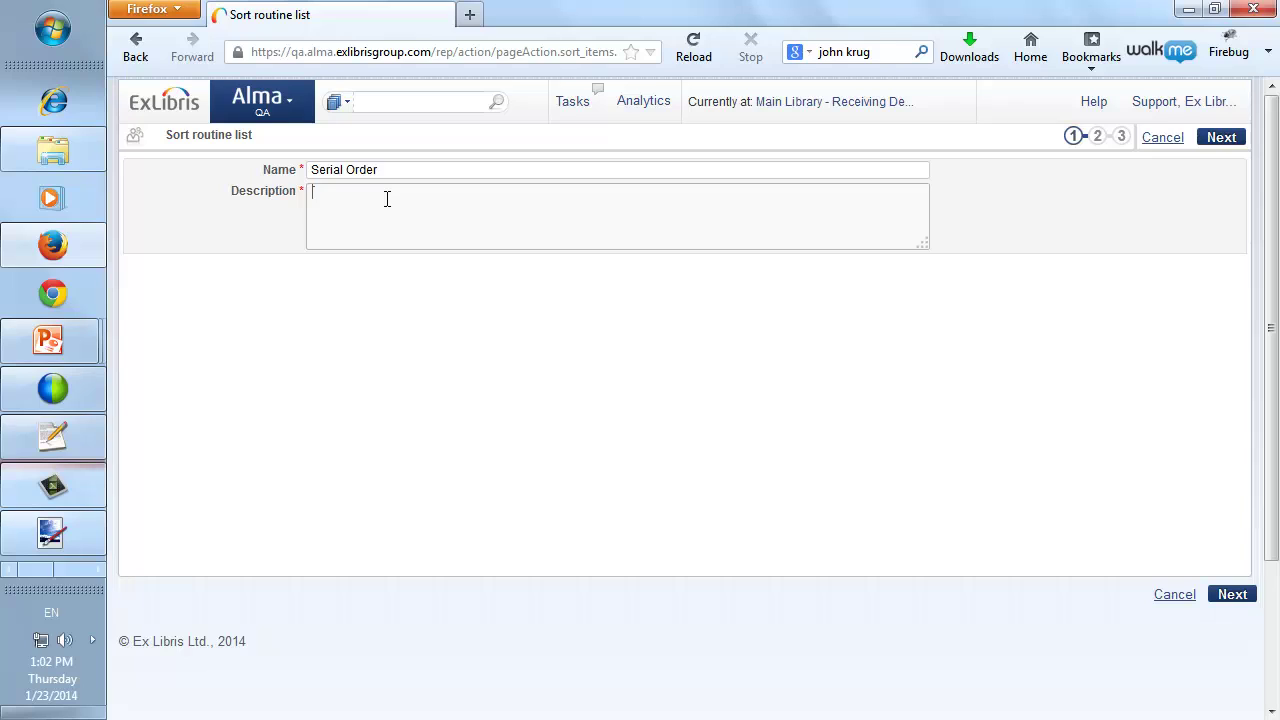
type("Volume ->Issue->Part")
left_click(357, 194)
left_click(369, 194)
left_click(406, 193)
left_click(422, 194)
left_click(1234, 596)
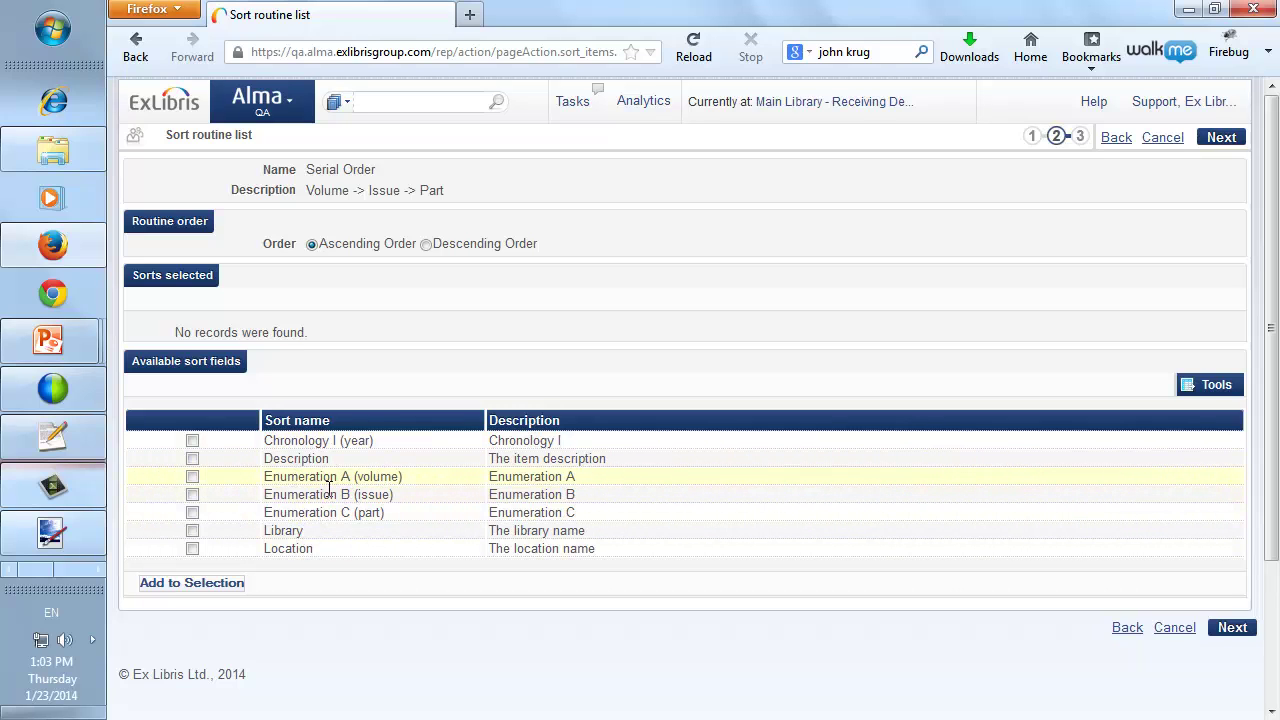
Add Enumeration A, B and C as ascending sort fields in that order, then continue
left_click(192, 477)
left_click(192, 495)
left_click(193, 513)
left_click(216, 587)
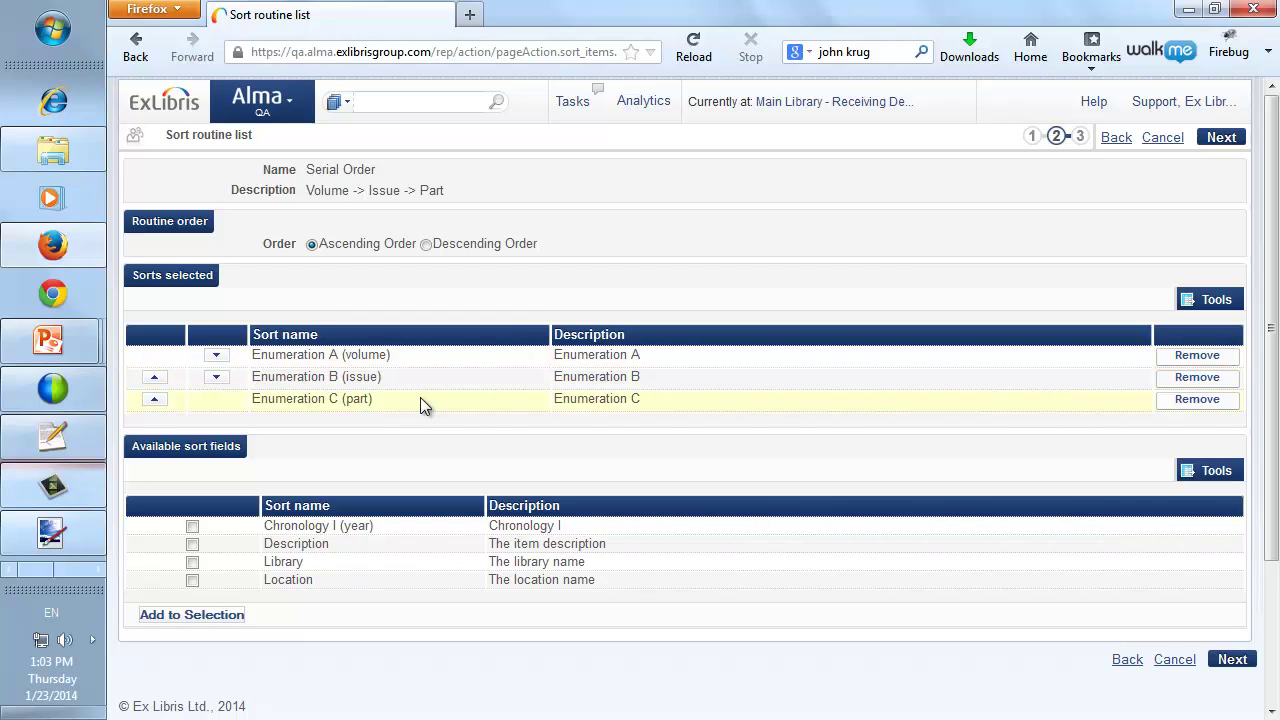
left_click(155, 384)
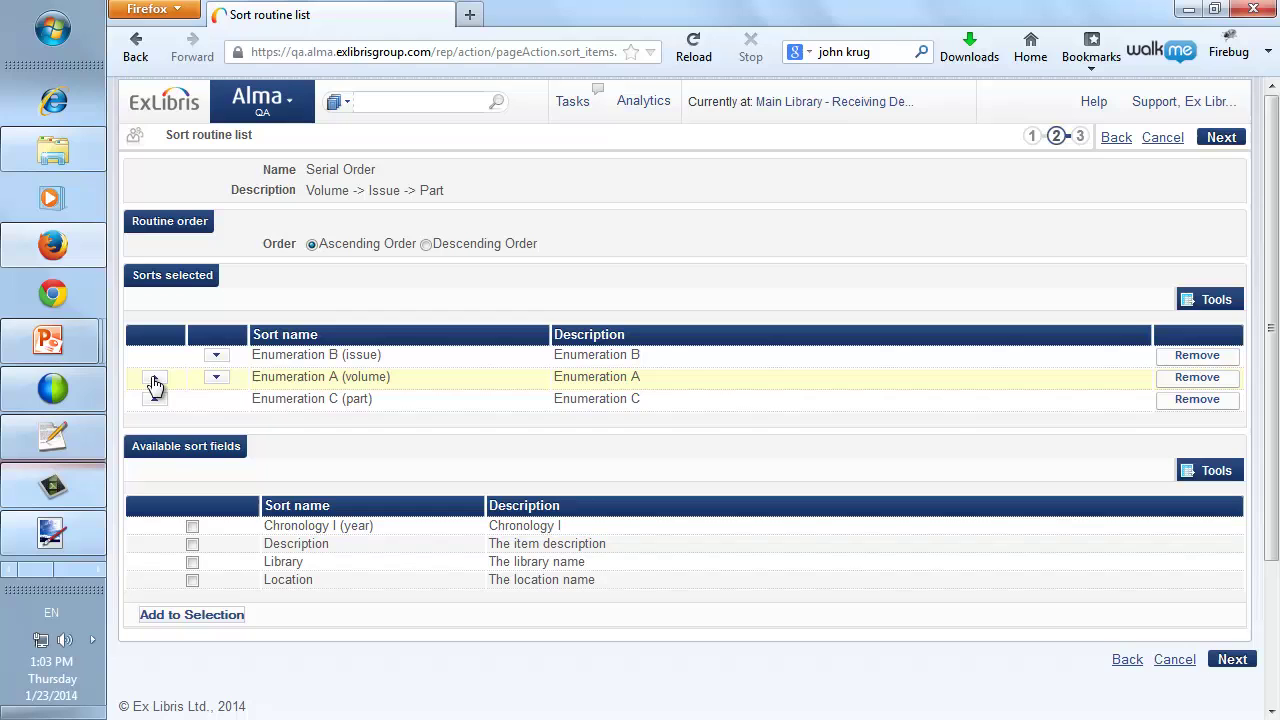
left_click(155, 380)
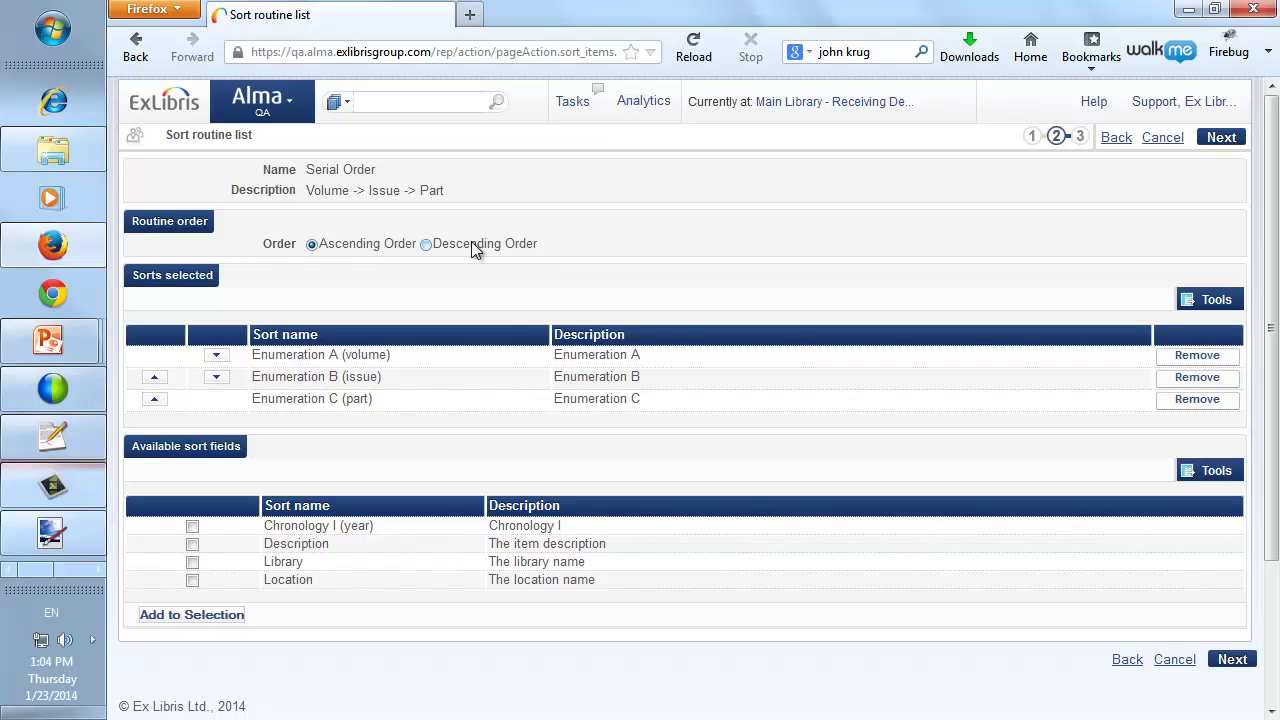
left_click(1232, 659)
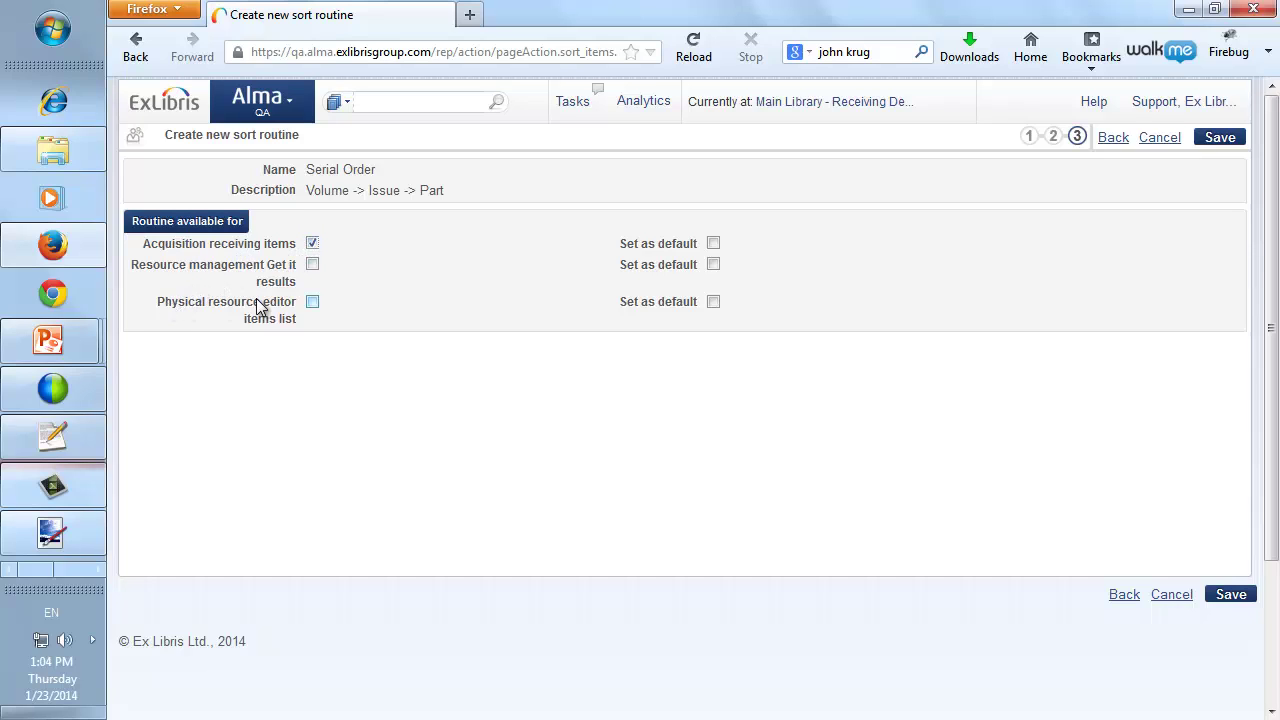
Enable Serial Order for the physical resource editor items list and Get it results, then save
left_click(312, 302)
left_click(313, 265)
left_click(312, 263)
left_click(312, 264)
left_click(1228, 597)
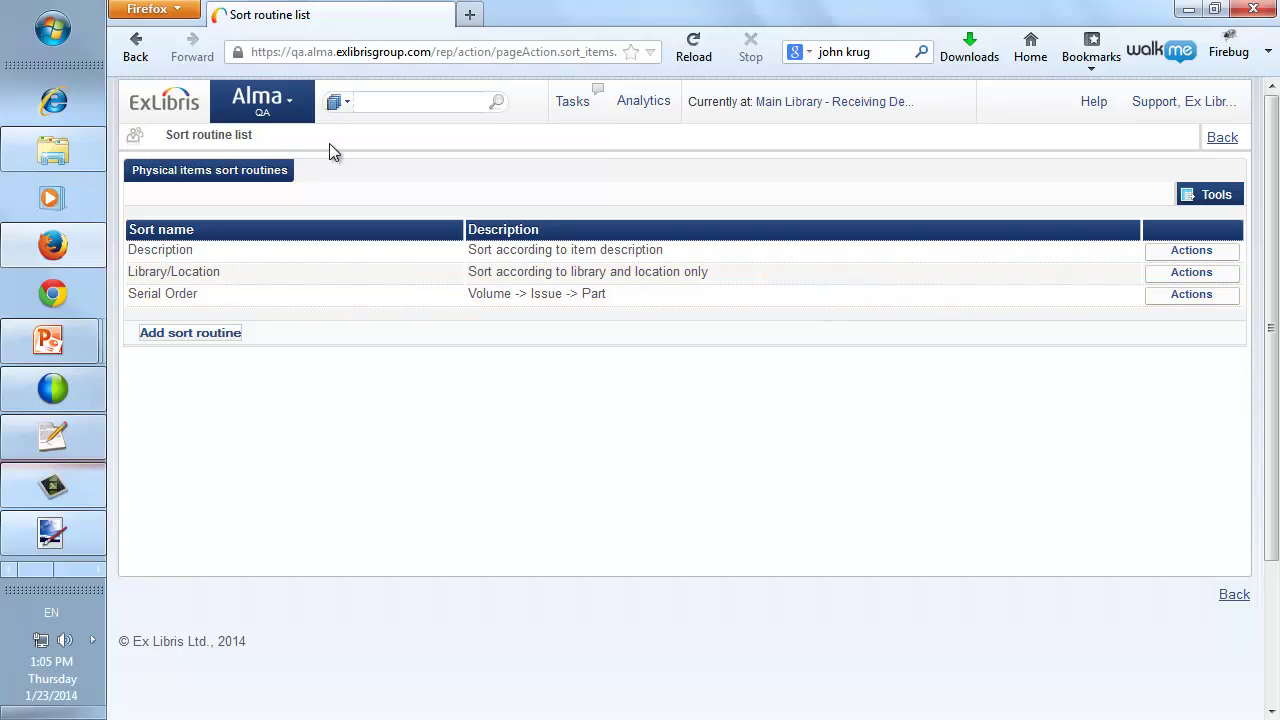
Run the repository keyword search for 'world war ii' again
left_click(378, 104)
type("world war")
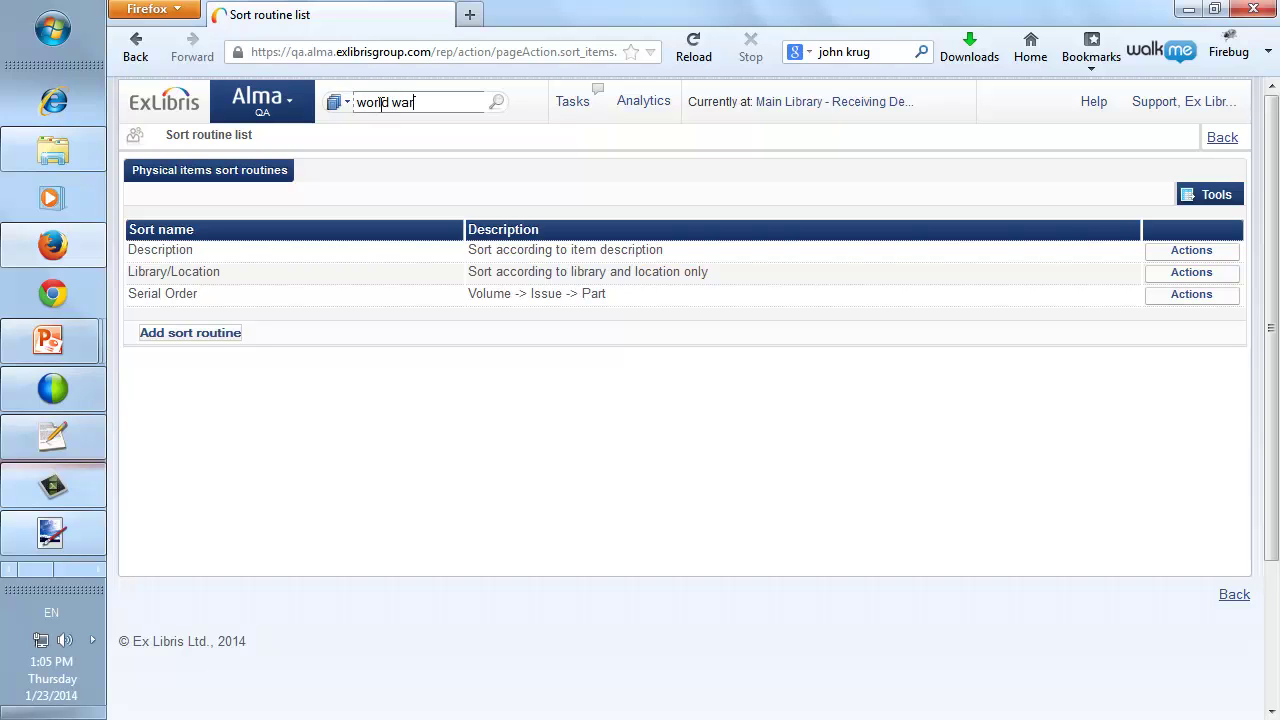
type(" ii")
key("Return")
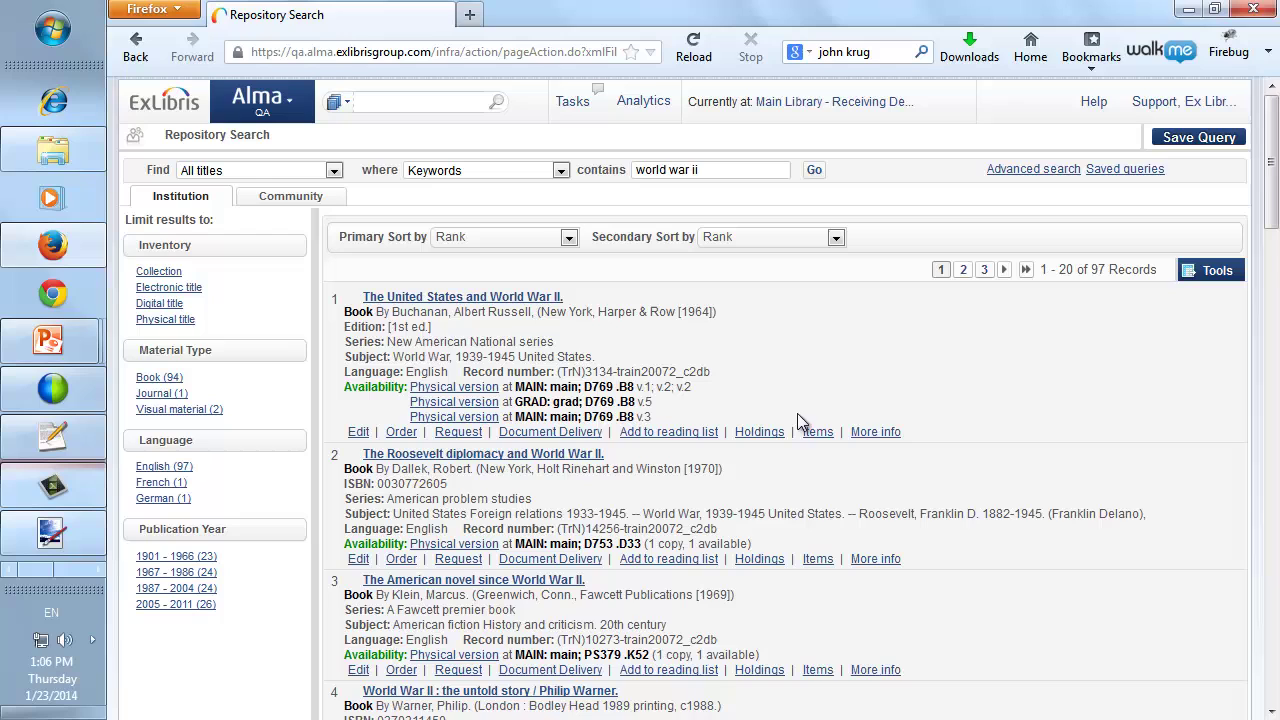
Open the five items of The United States and World War II and sort them by Serial Order
left_click(816, 432)
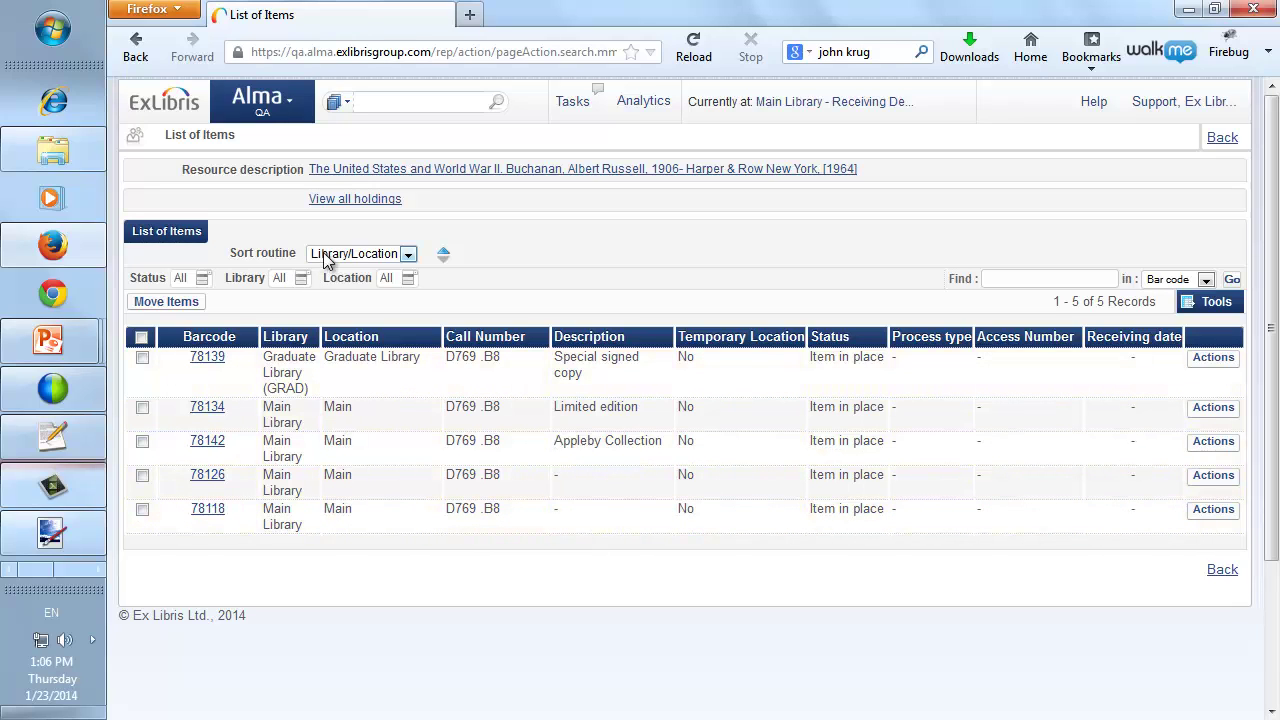
left_click(408, 254)
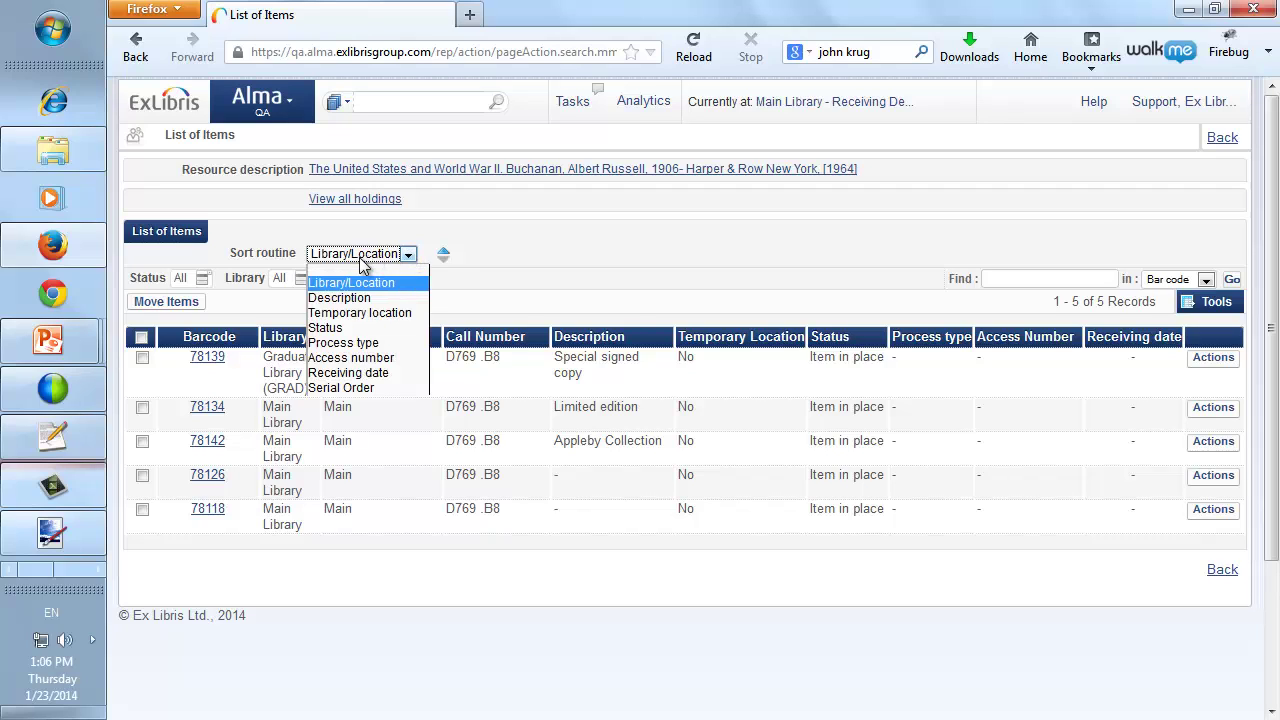
left_click(338, 388)
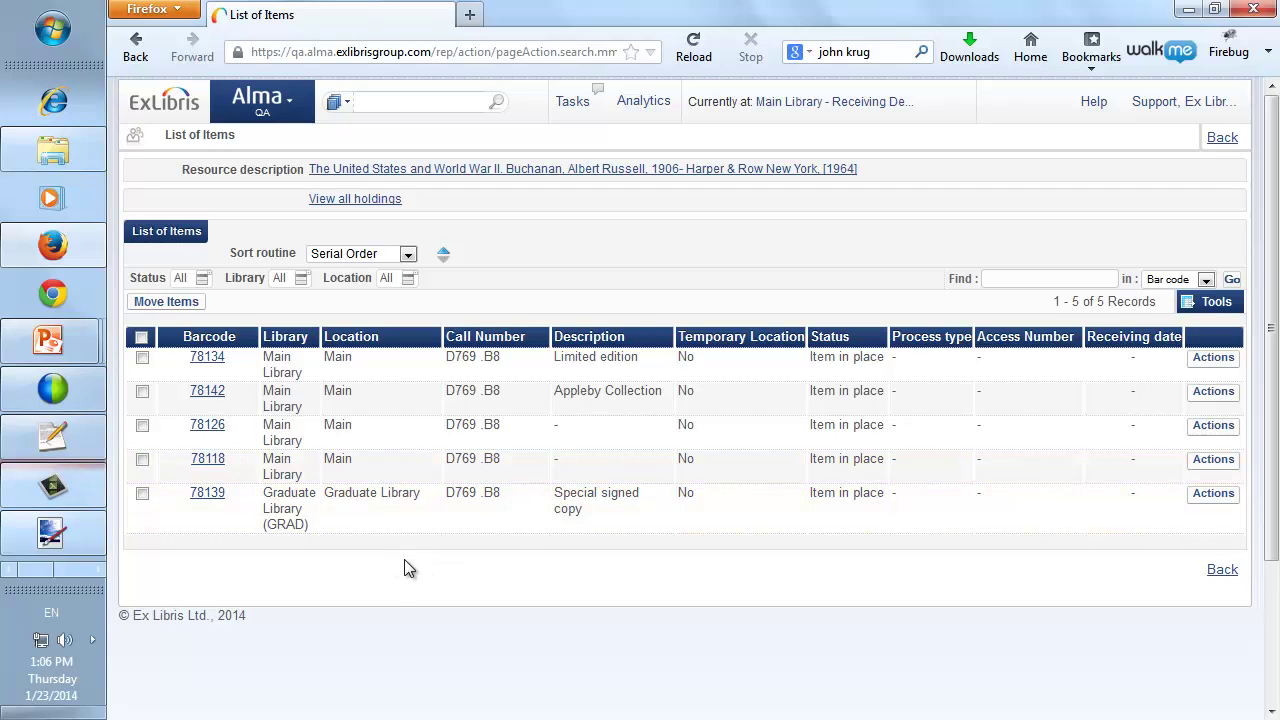
left_click(407, 255)
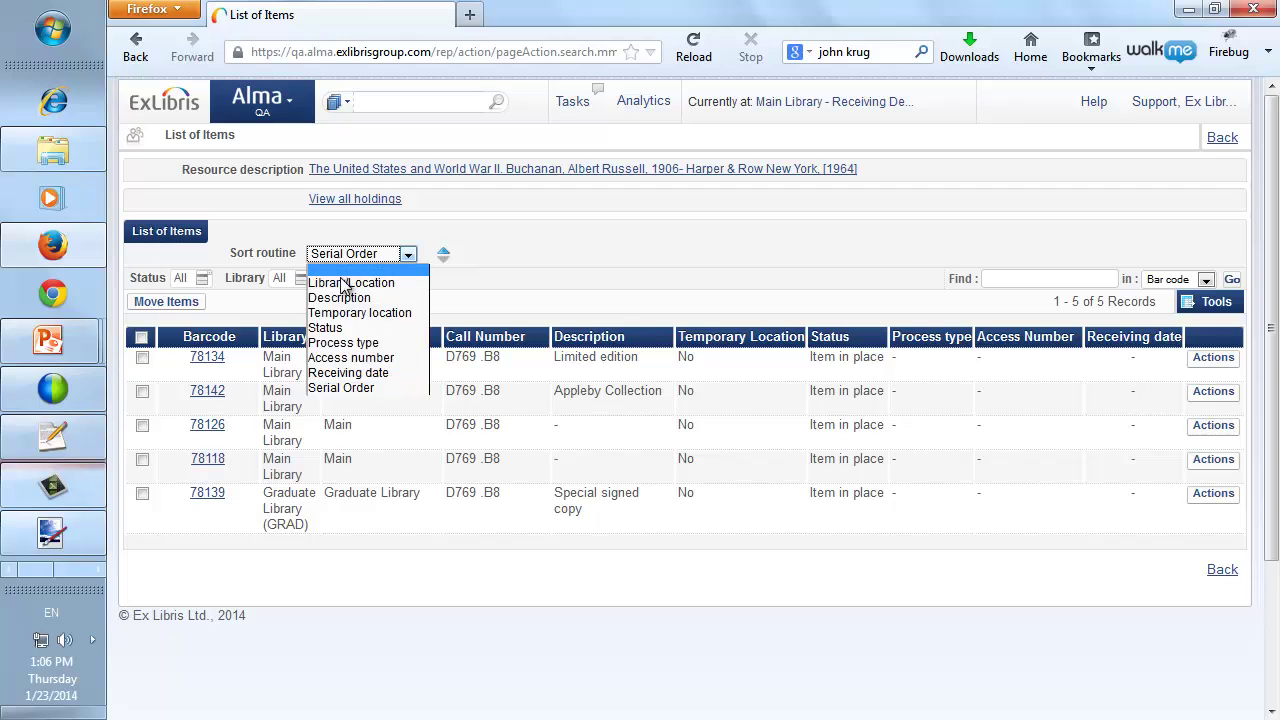
left_click(410, 258)
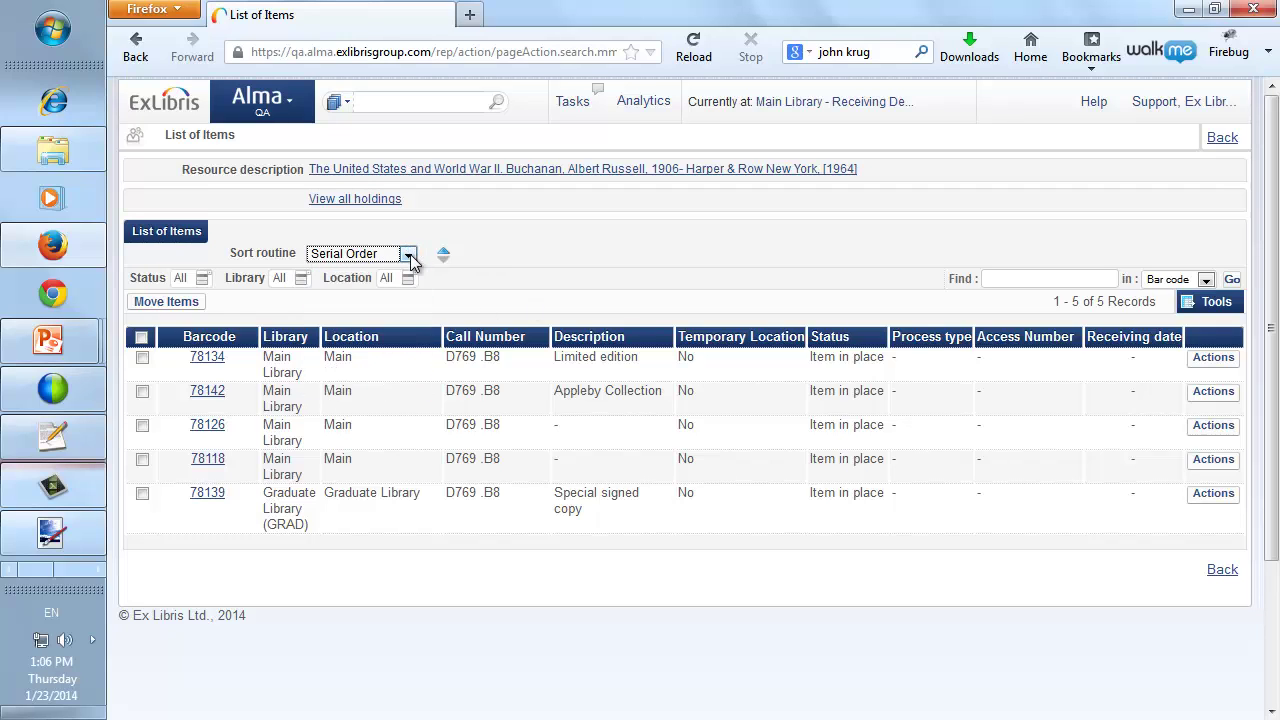